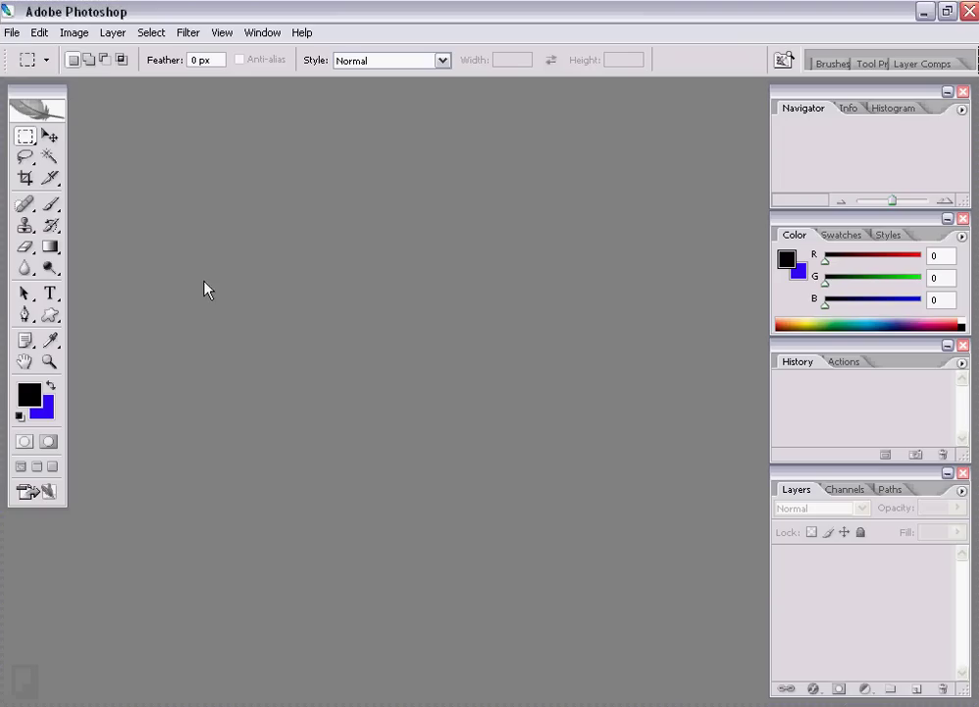
# Create a new document from the NTSC DV 720 x 480 (with guides) preset
pyautogui.click(14, 33)
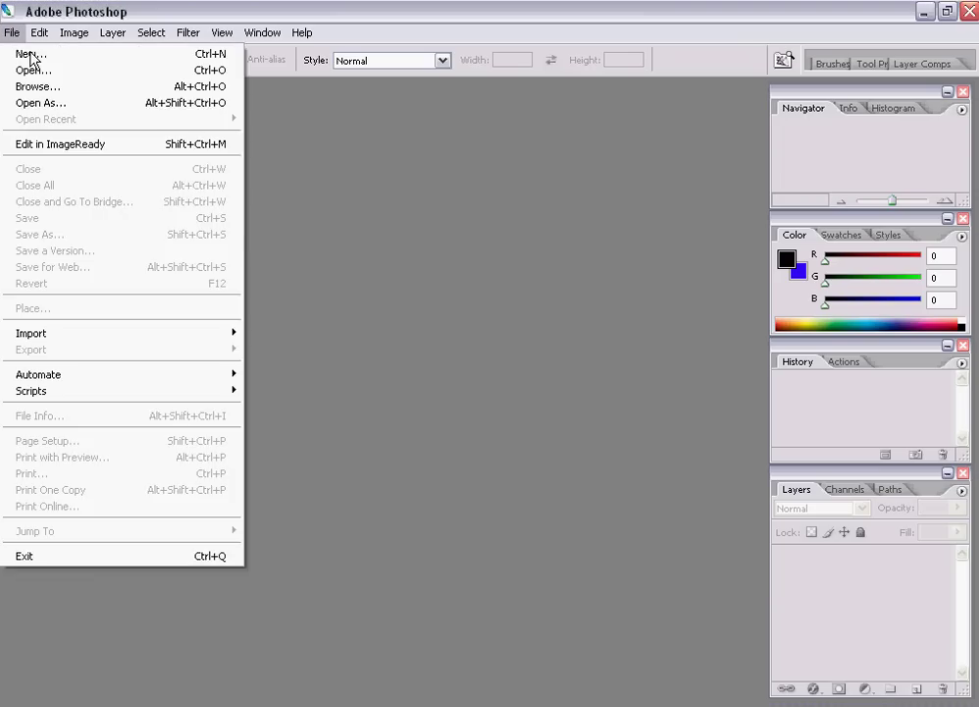
pyautogui.click(29, 53)
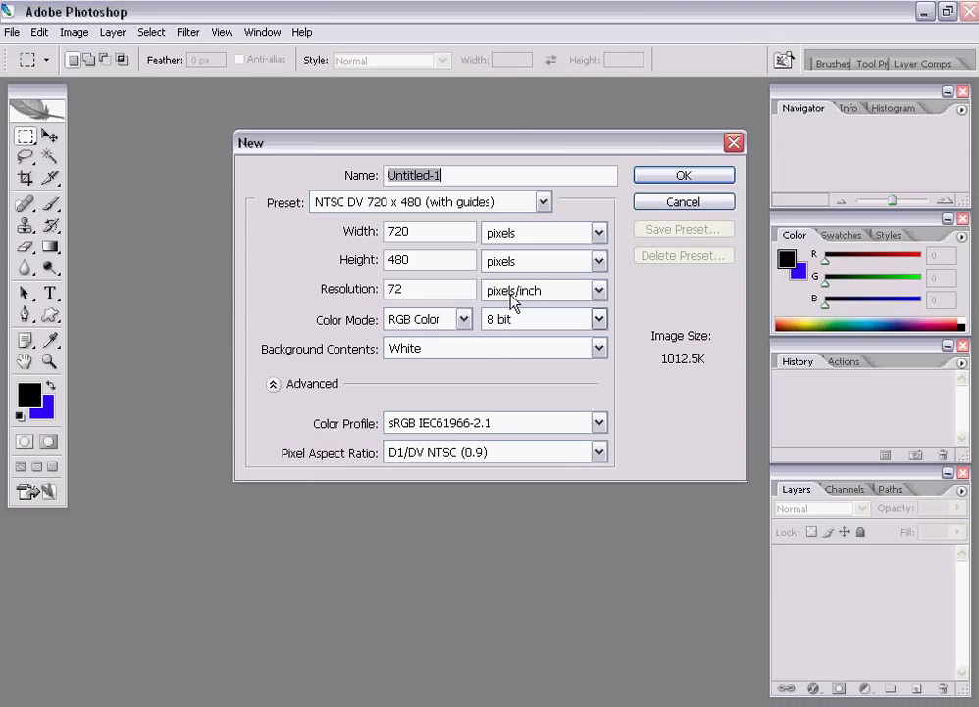
pyautogui.click(518, 206)
pyautogui.click(519, 208)
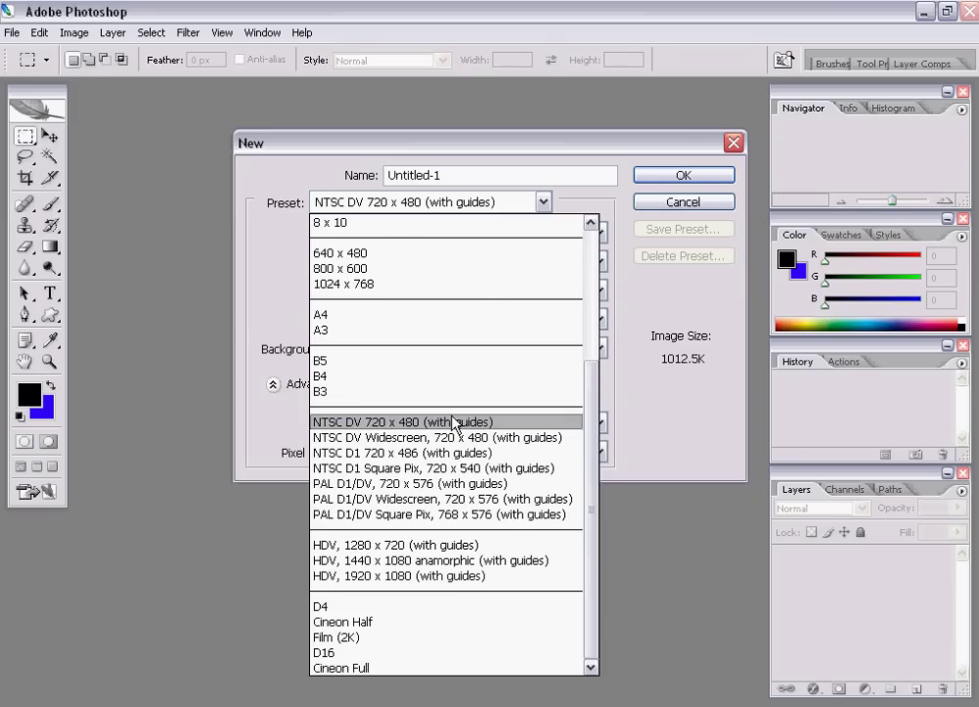
pyautogui.click(455, 424)
pyautogui.click(684, 177)
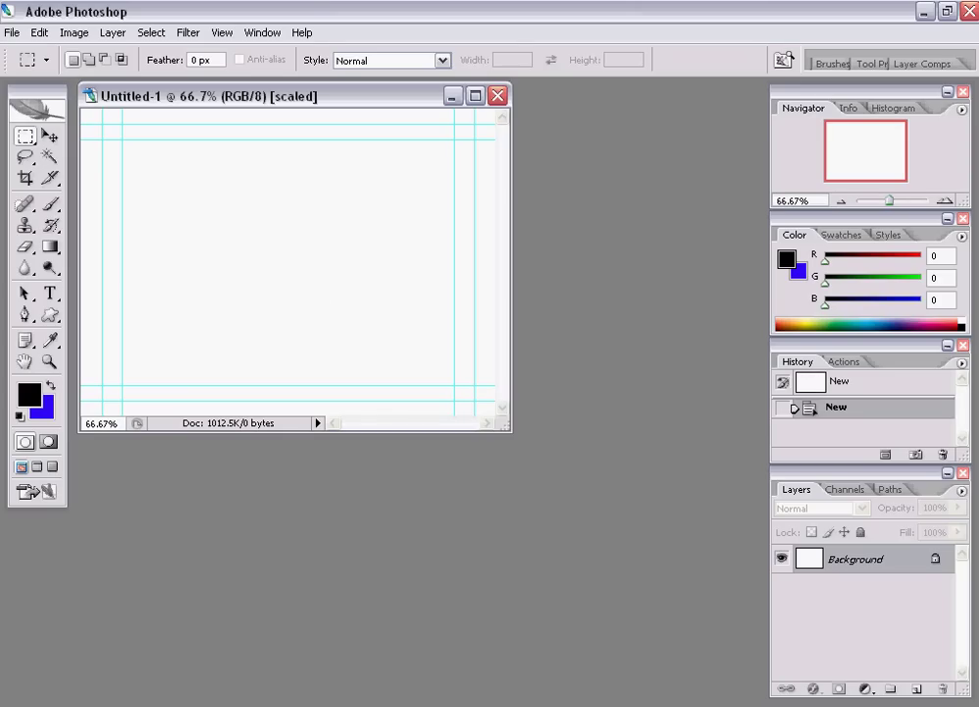
# Add a layer group above Background and name it (+)Play all
pyautogui.click(895, 688)
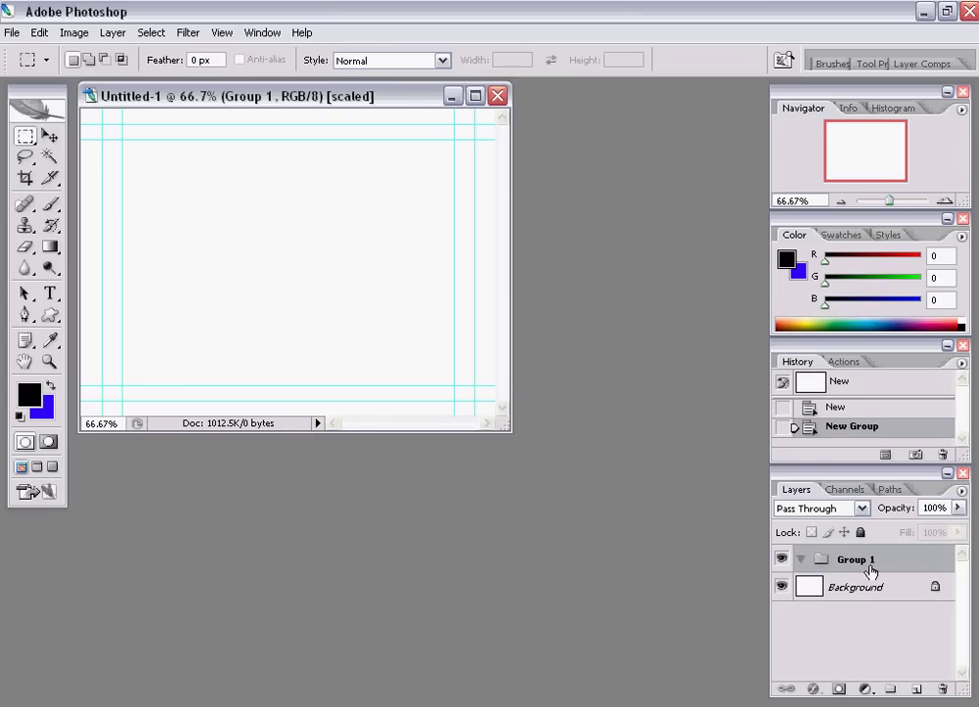
pyautogui.doubleClick(869, 566)
pyautogui.press('BackSpace')
pyautogui.write('y a;;')
pyautogui.press('Return')
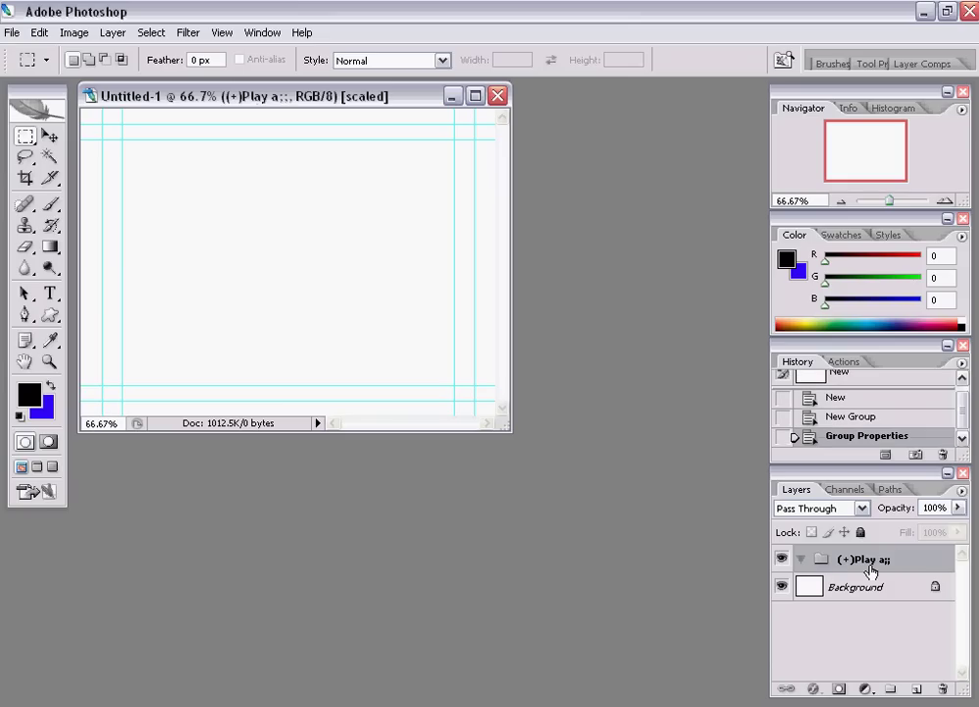
pyautogui.doubleClick(882, 561)
pyautogui.press('BackSpace')
pyautogui.press('BackSpace')
pyautogui.write('ll')
pyautogui.press('Return')
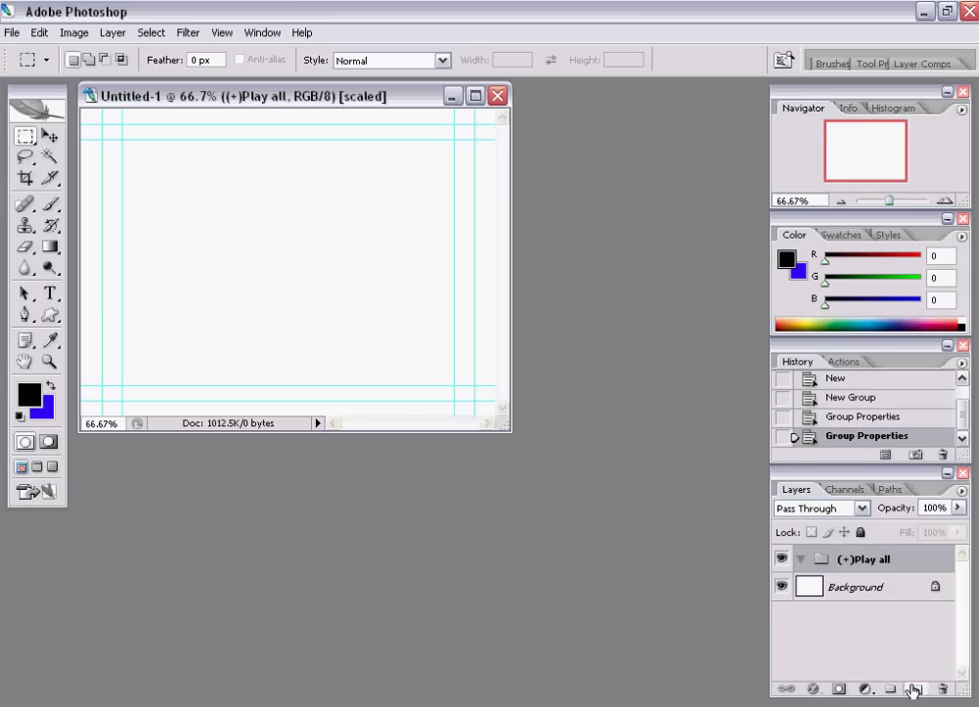
# Add a layer in the group and type 'Play all' near the canvas top-left
pyautogui.click(912, 689)
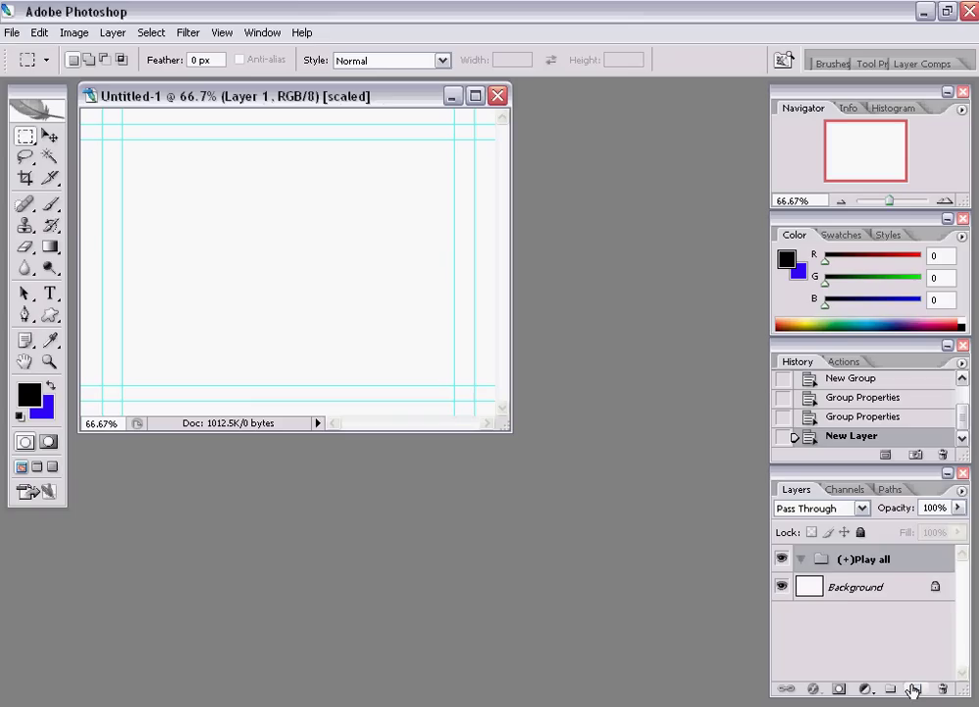
pyautogui.click(52, 293)
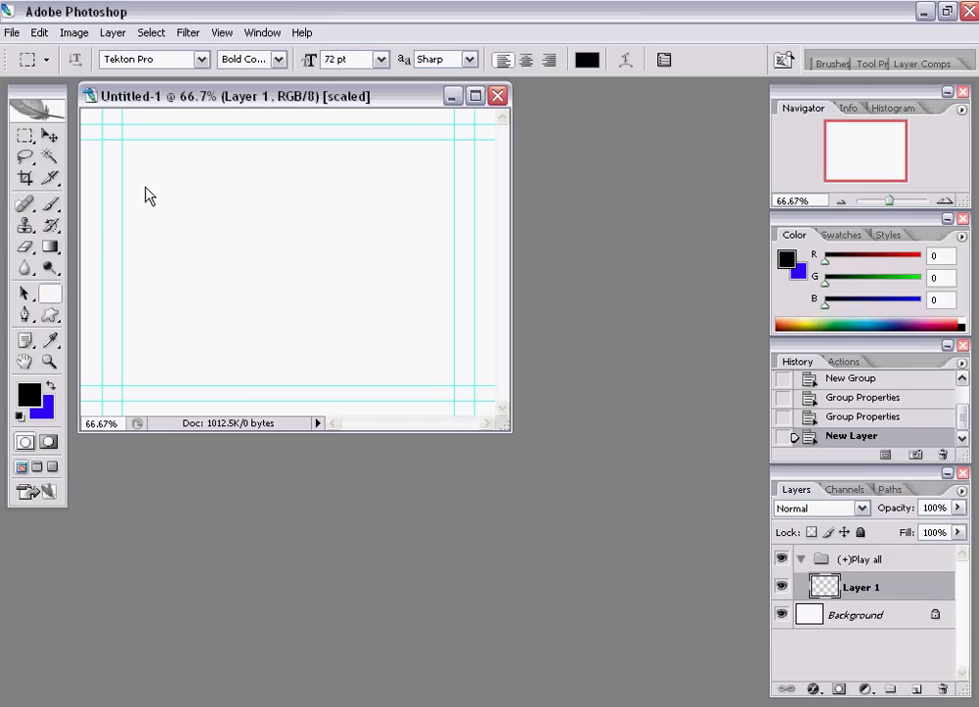
pyautogui.click(148, 187)
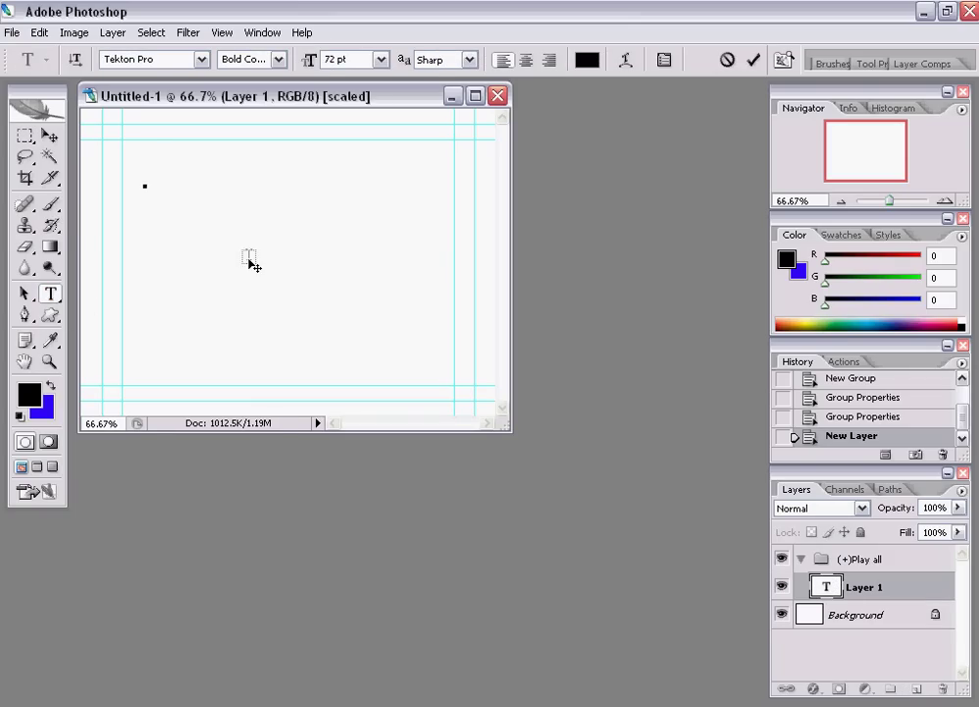
pyautogui.write('Play a')
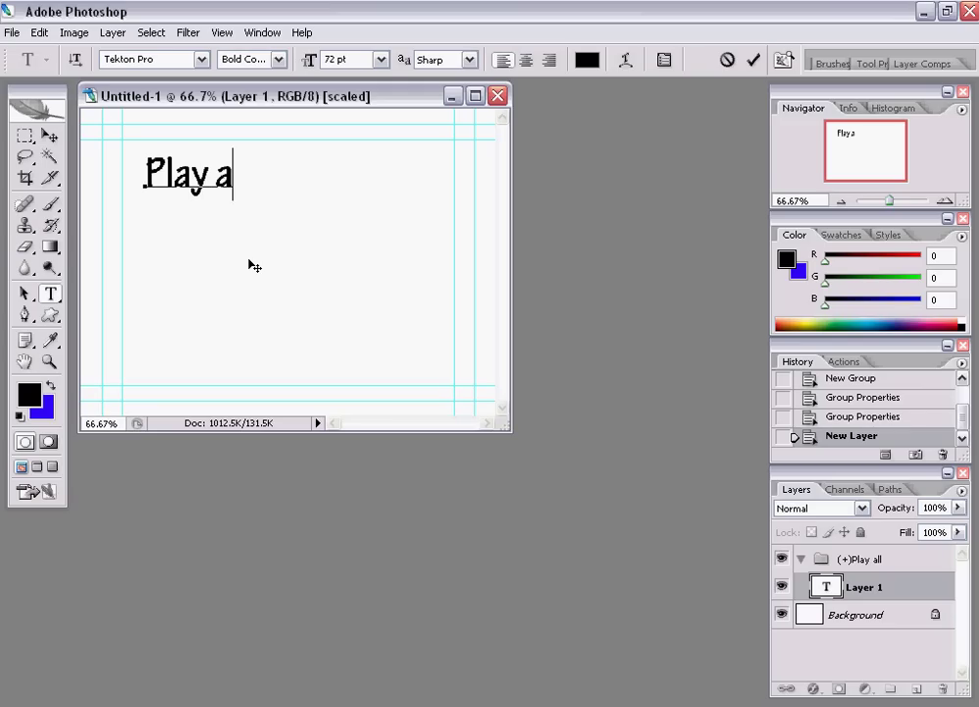
pyautogui.write('ll')
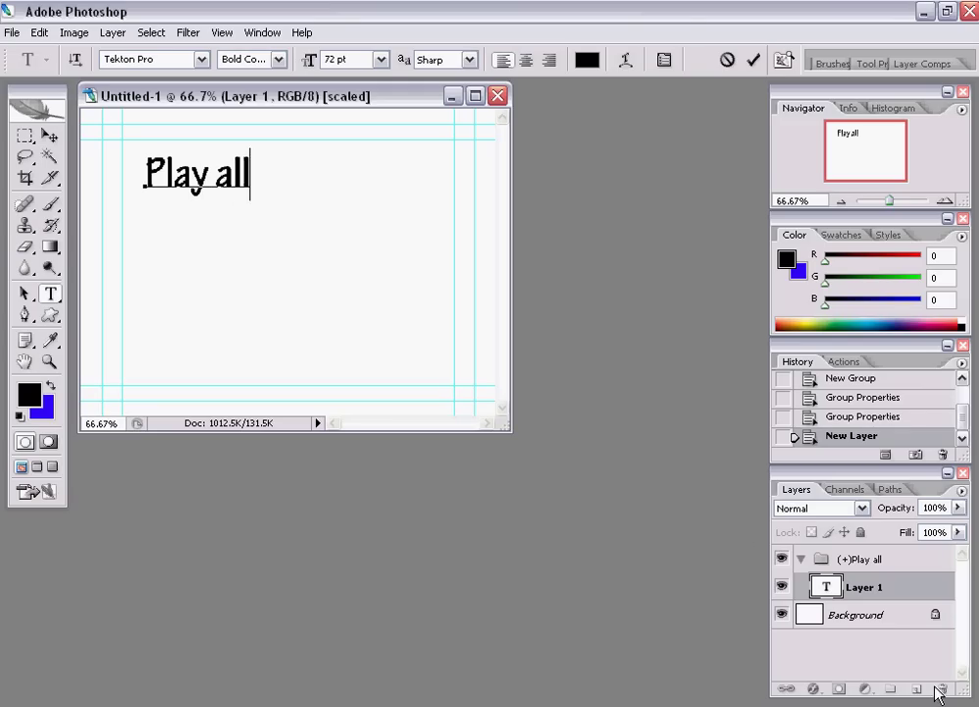
pyautogui.hotkey('ctrl', 'Return')
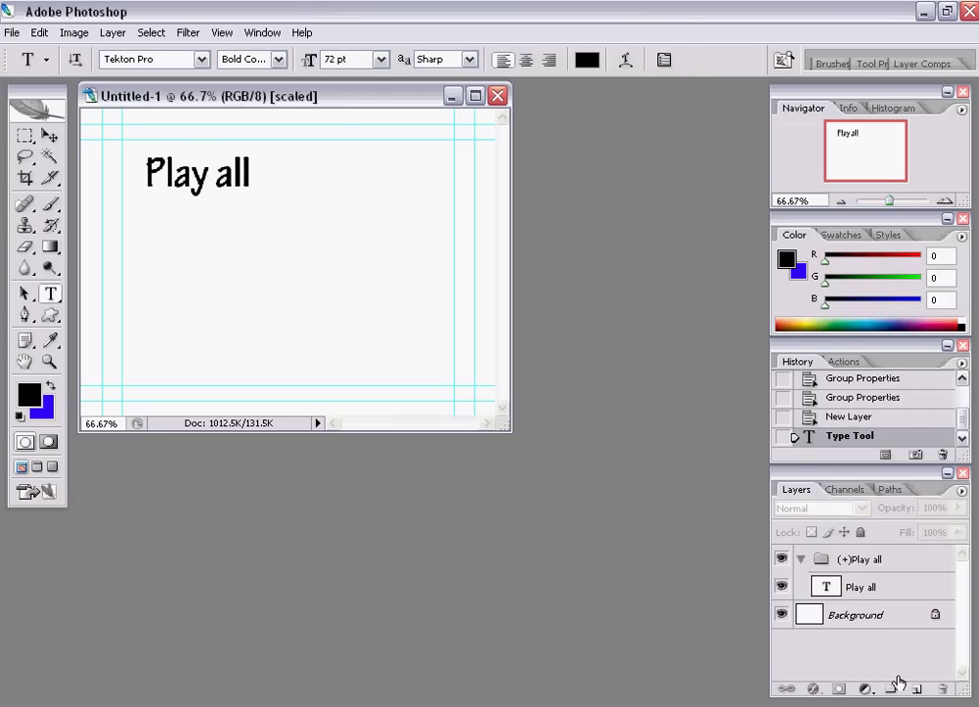
# Stroke the Play all text 3 px blue on a new layer, then discard that layer
pyautogui.click(915, 689)
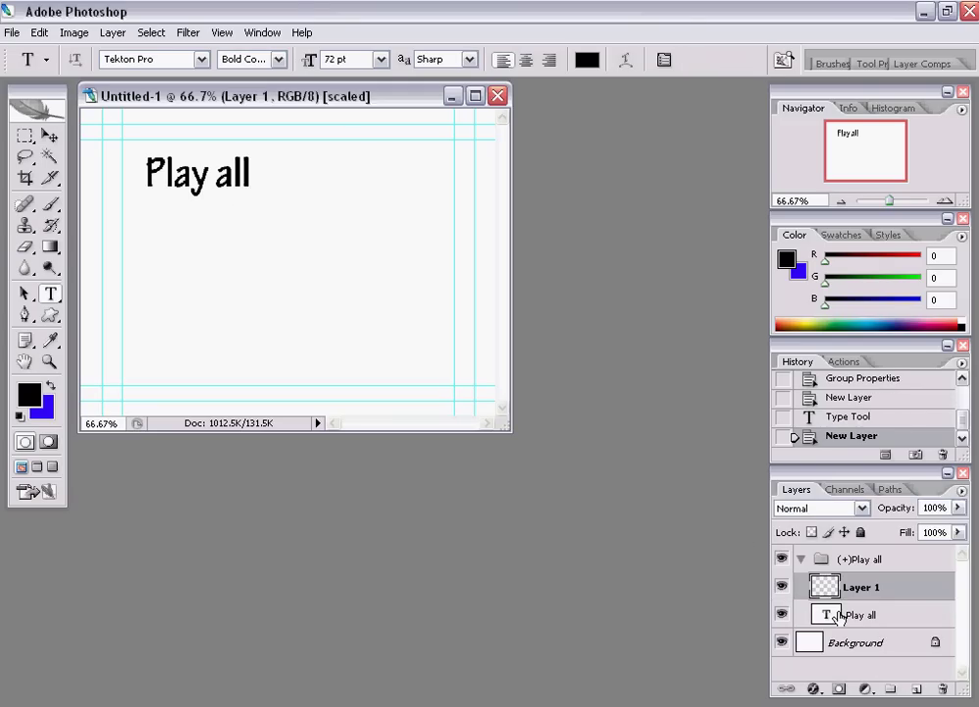
pyautogui.keyDown('ctrl'); pyautogui.click(824, 614); pyautogui.keyUp('ctrl')
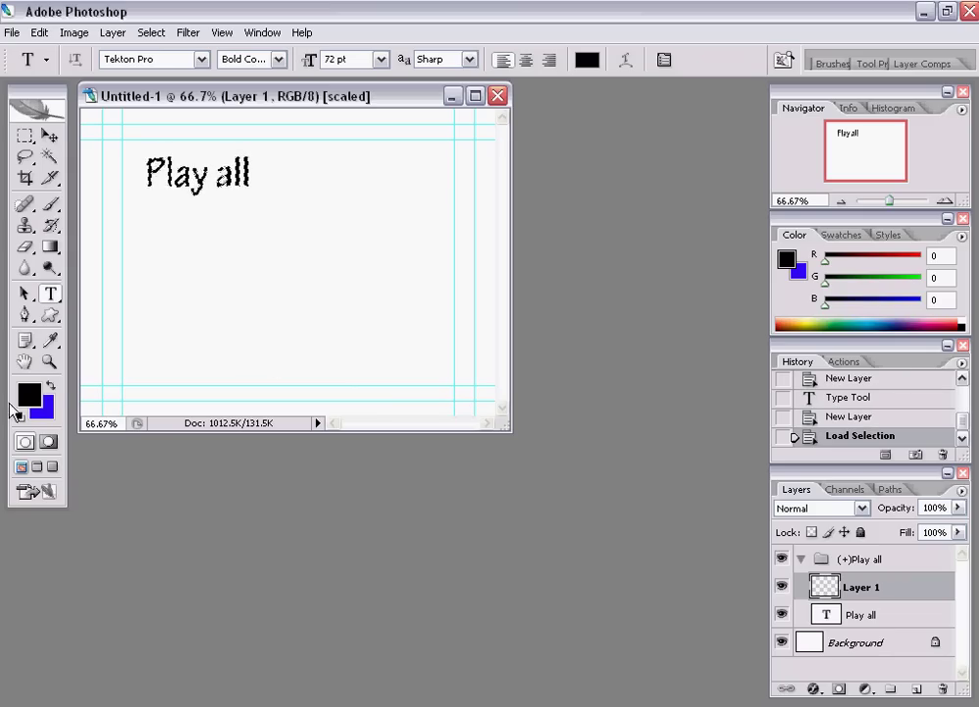
pyautogui.click(50, 385)
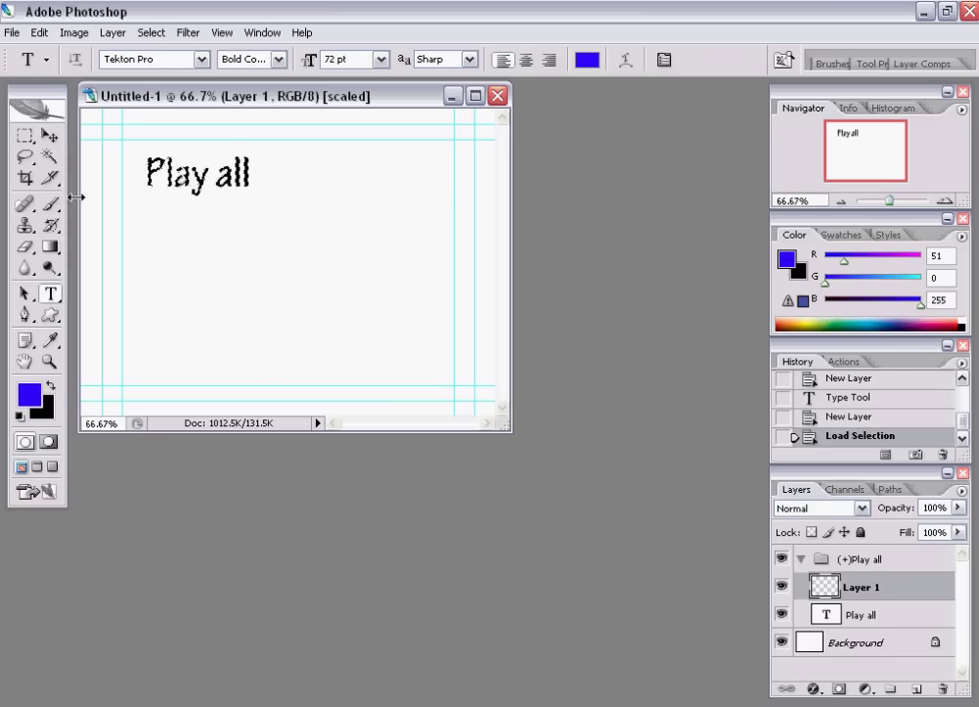
pyautogui.click(40, 32)
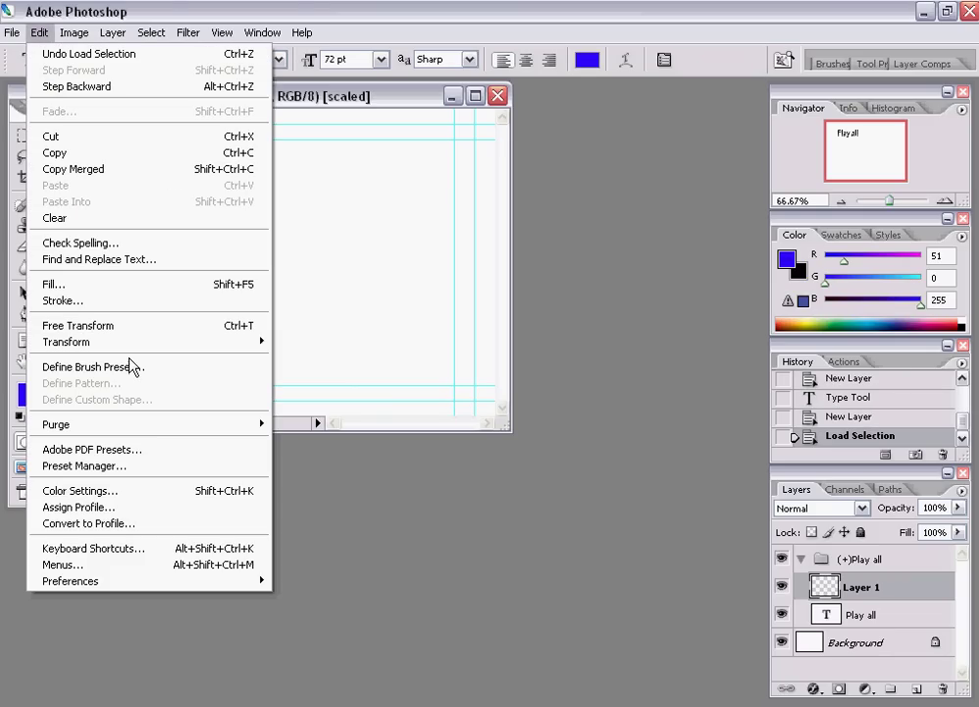
pyautogui.click(138, 306)
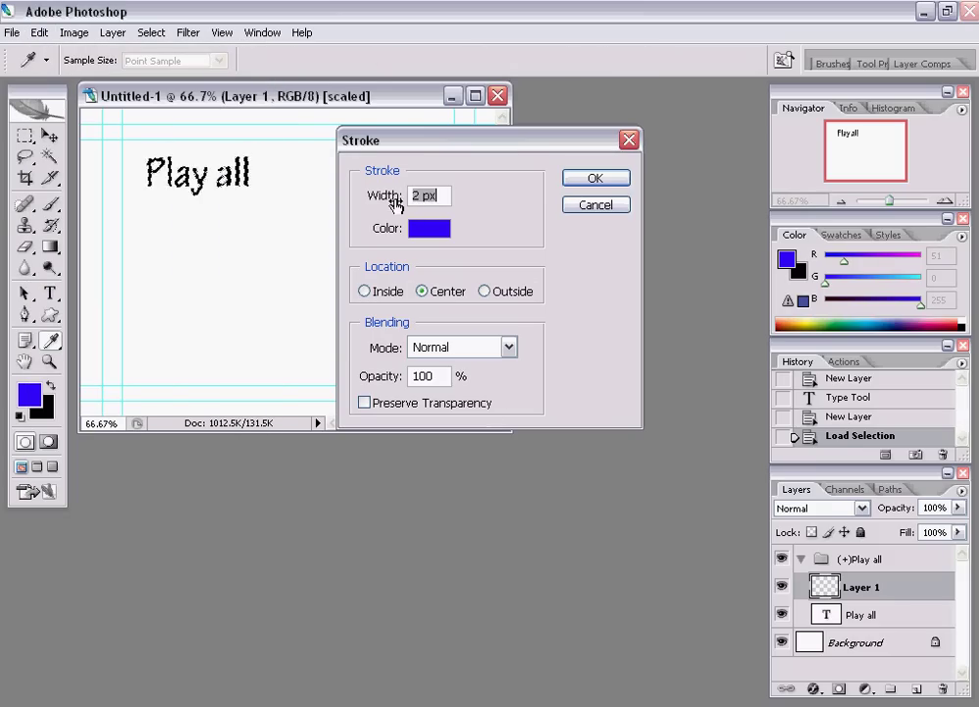
pyautogui.write('3')
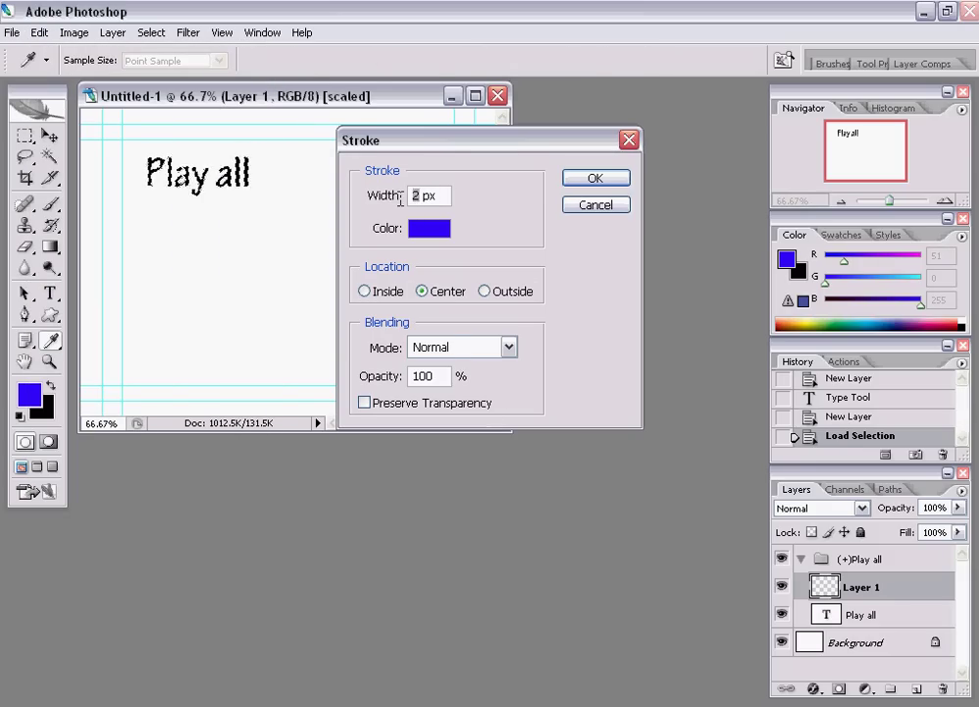
pyautogui.press('Return')
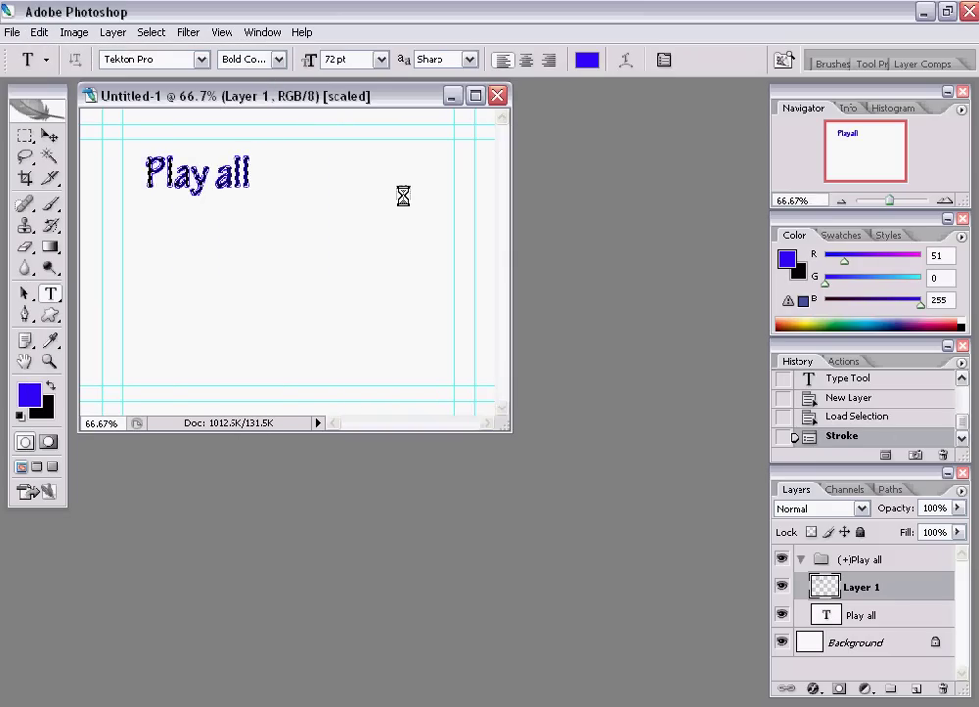
pyautogui.hotkey('ctrl', 'd')
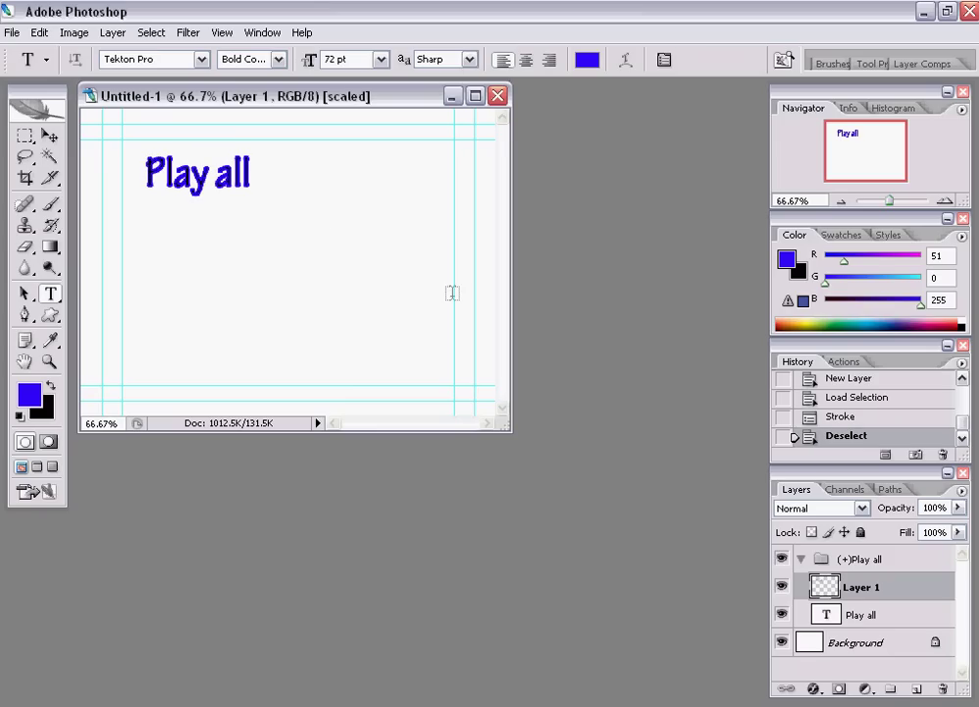
pyautogui.moveTo(825, 586); pyautogui.dragTo(941, 690)
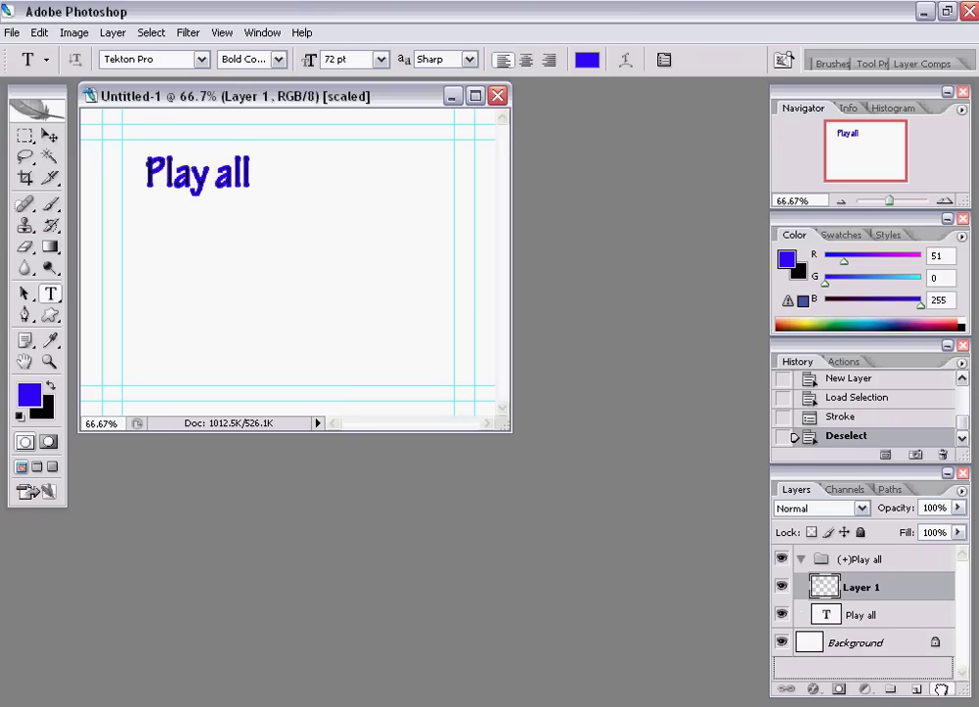
# Add a fresh layer and try a stroke, dismissing the nothing-to-stroke error
pyautogui.click(915, 689)
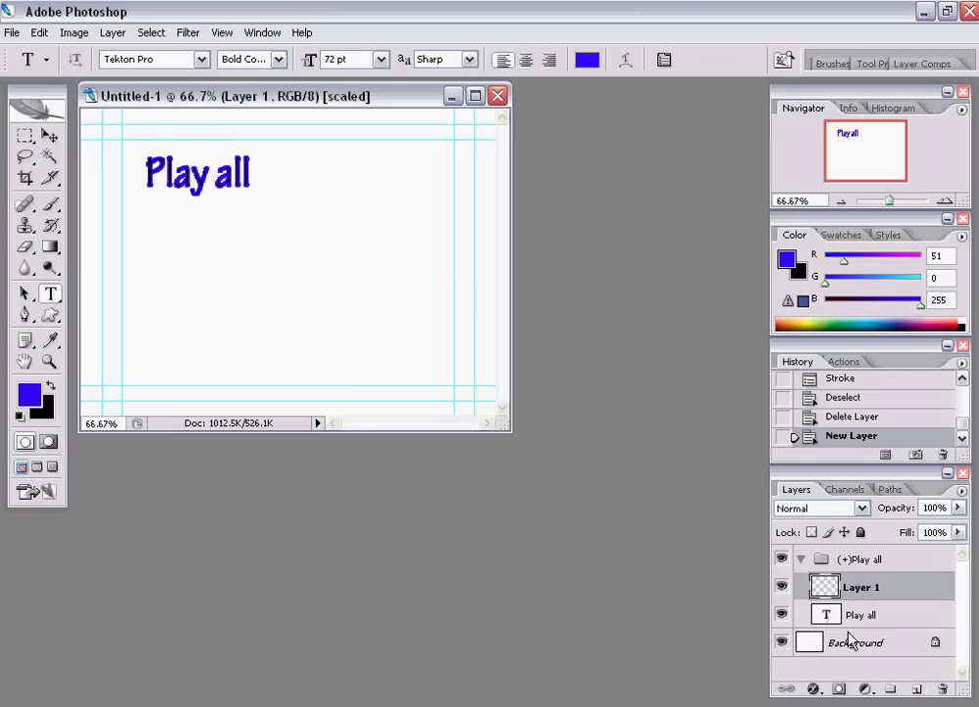
pyautogui.click(41, 33)
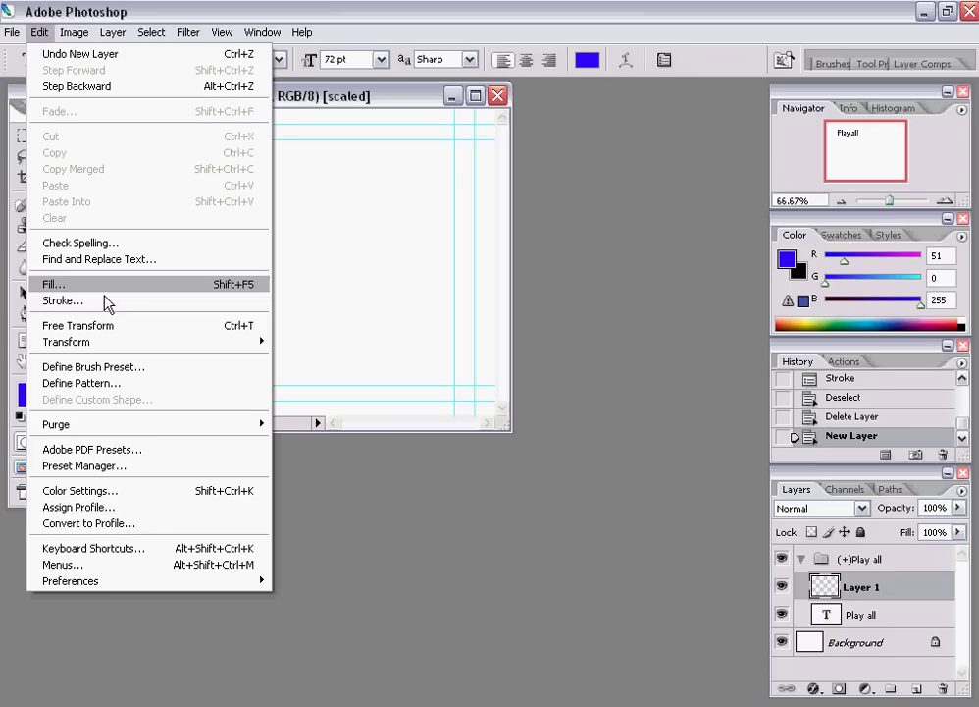
pyautogui.click(131, 296)
pyautogui.click(412, 195)
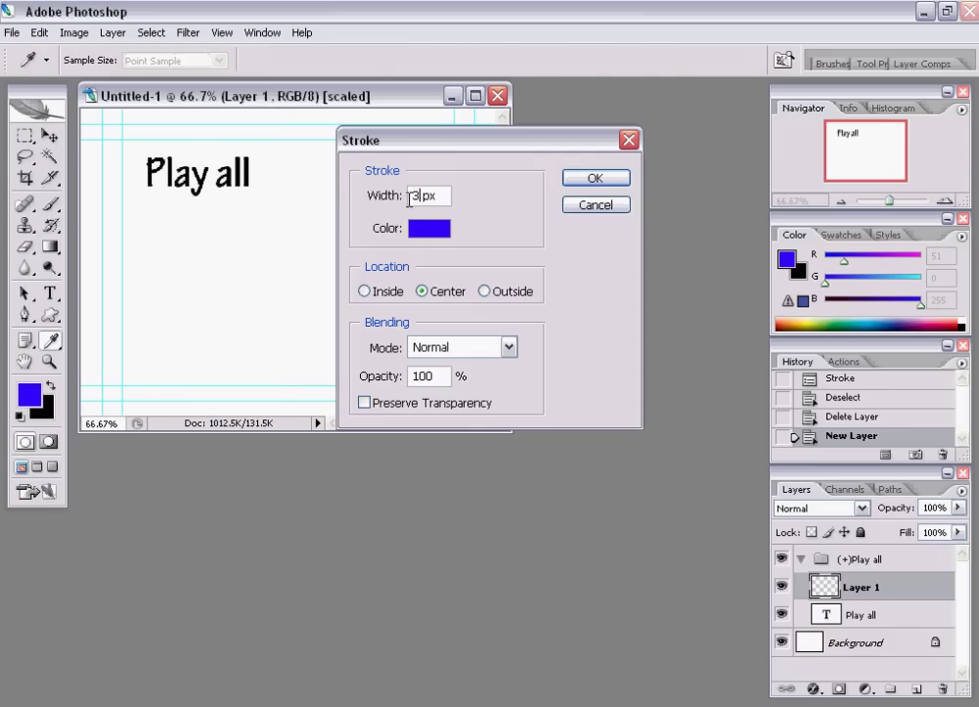
pyautogui.press('Return')
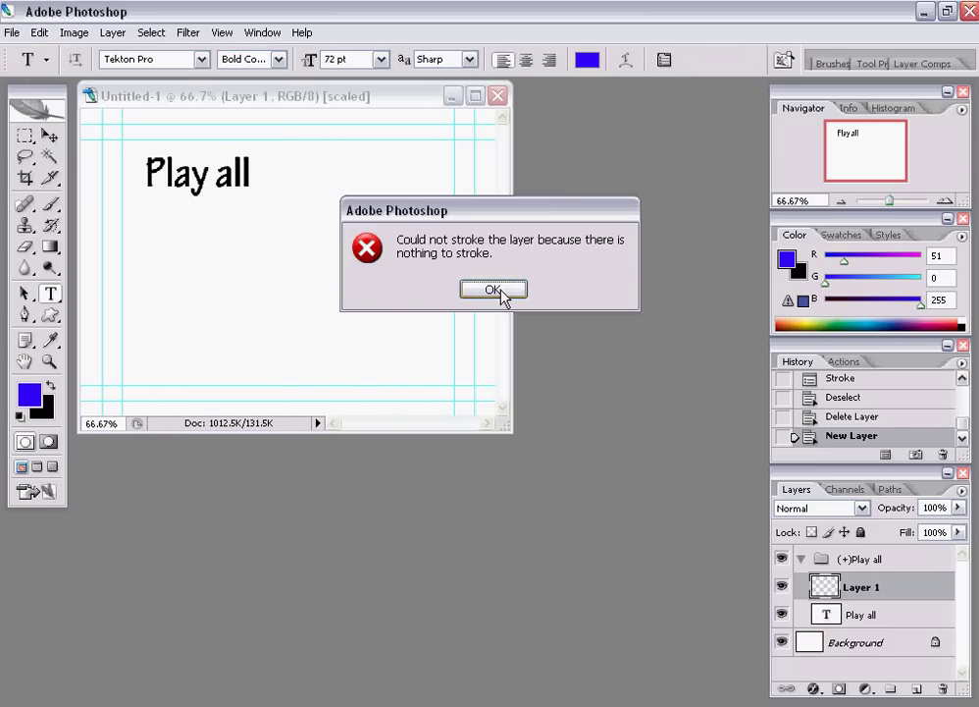
pyautogui.click(502, 292)
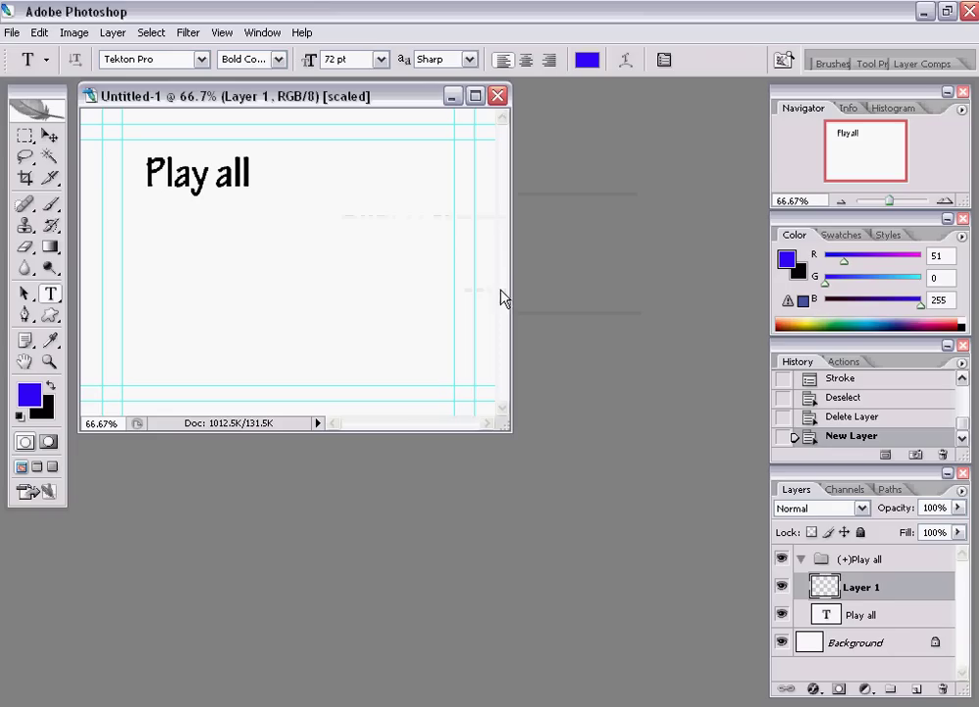
# Load the Play all text selection, stroke it 2 px blue, and deselect
pyautogui.keyDown('ctrl'); pyautogui.click(829, 614); pyautogui.keyUp('ctrl')
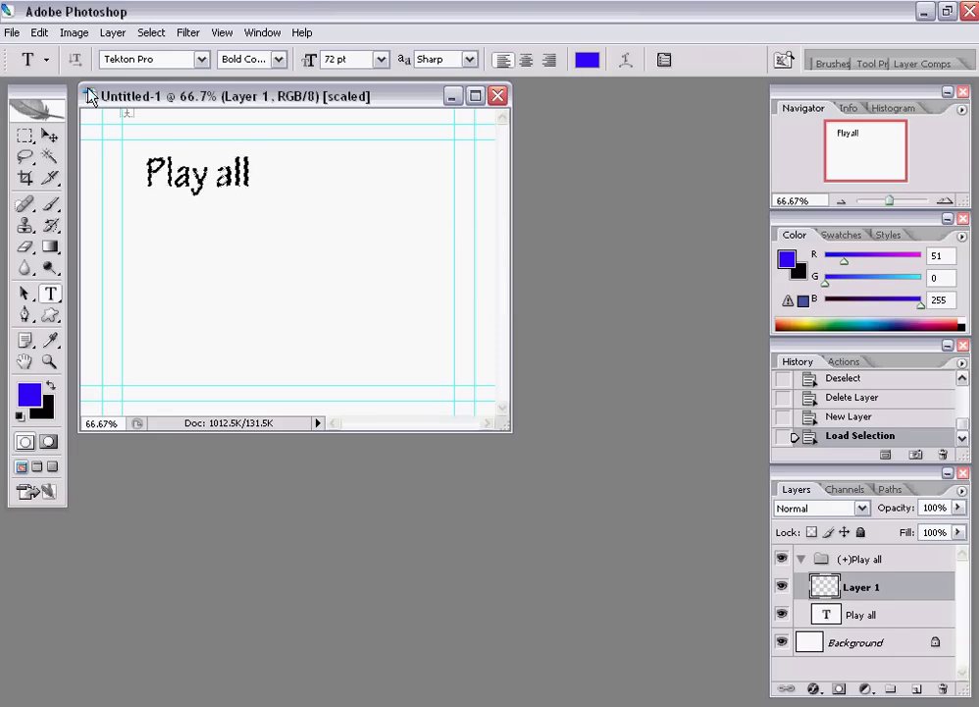
pyautogui.click(41, 39)
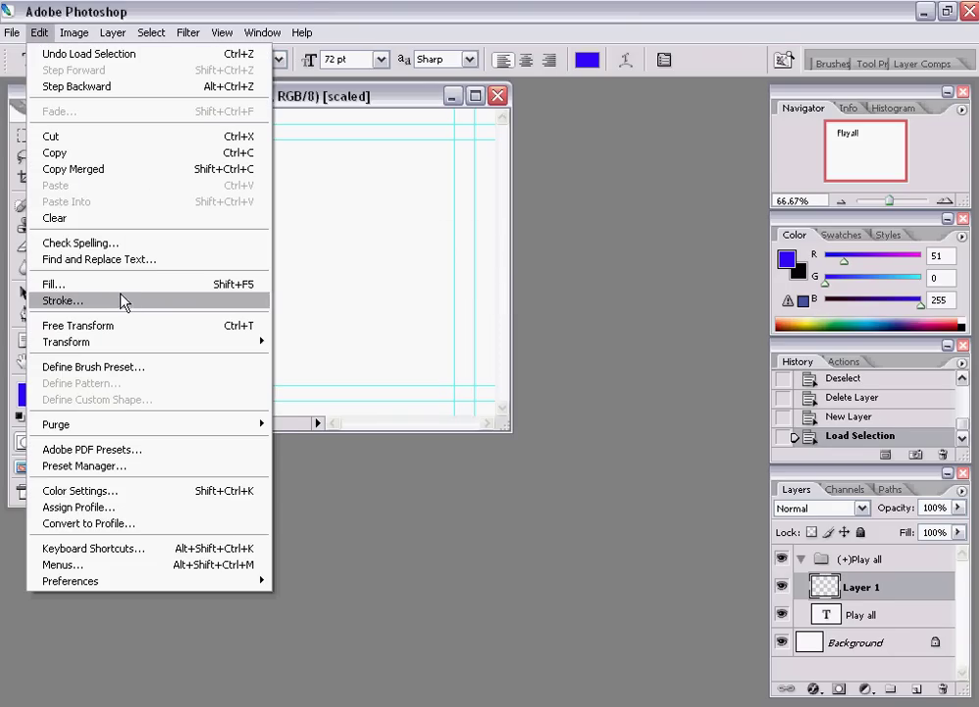
pyautogui.click(120, 302)
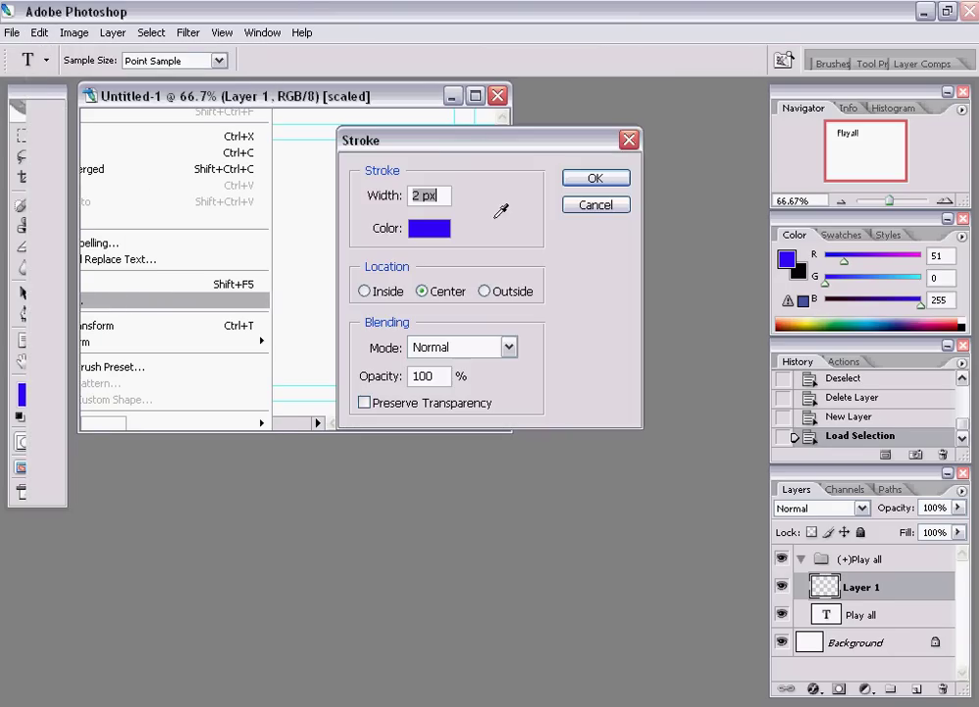
pyautogui.click(583, 184)
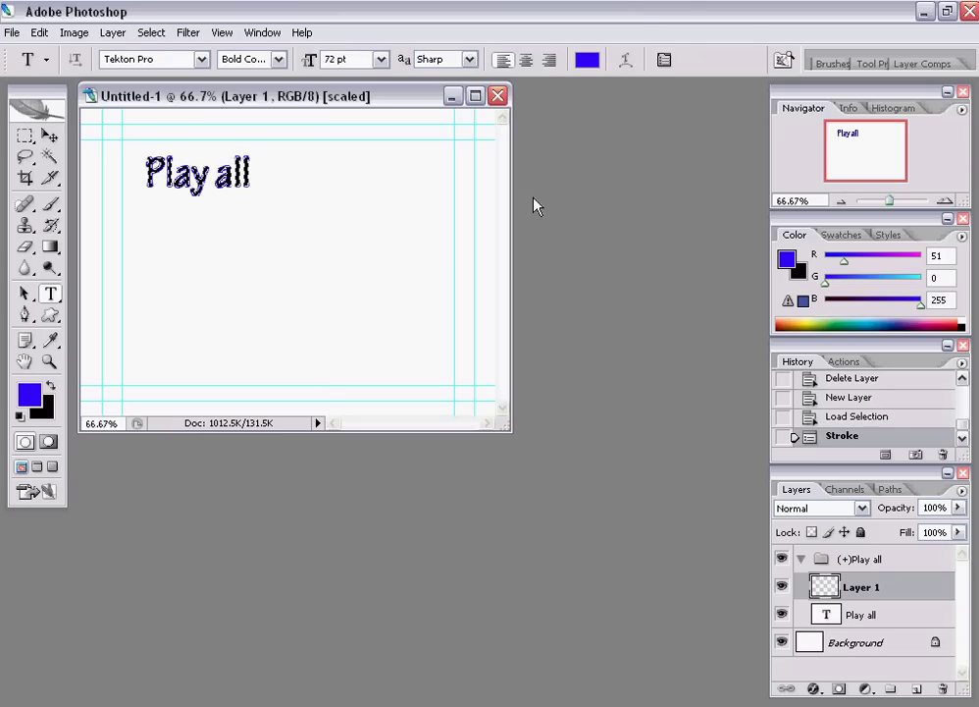
pyautogui.hotkey('ctrl', 'd')
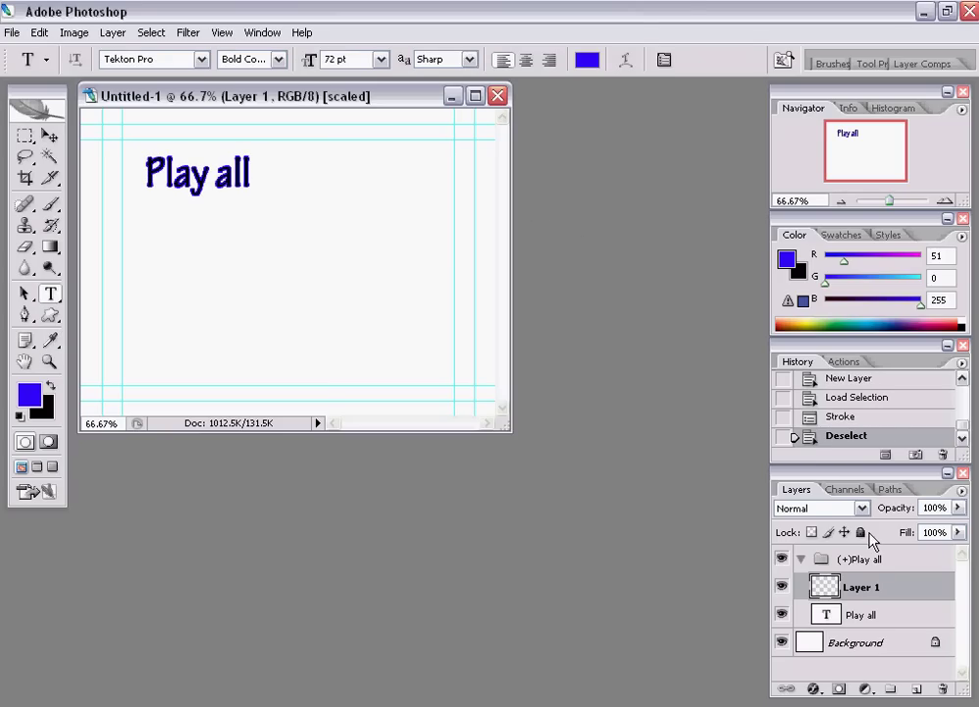
# Rename the outline layer (=1)hlg and collapse the (+)Play all group
pyautogui.doubleClick(862, 587)
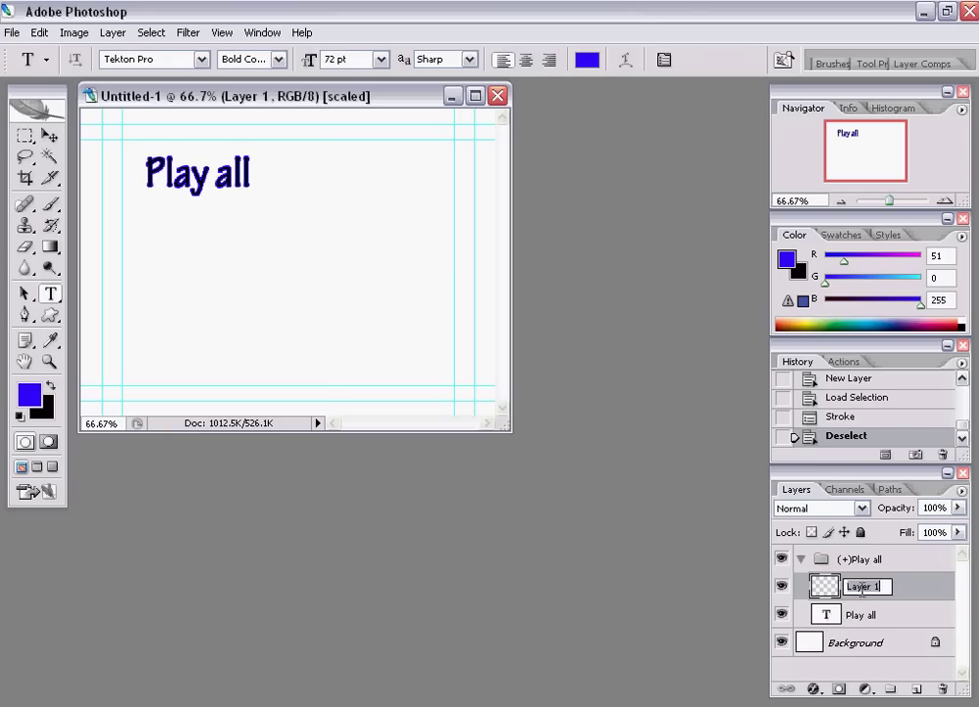
pyautogui.write('(-')
pyautogui.press('Return')
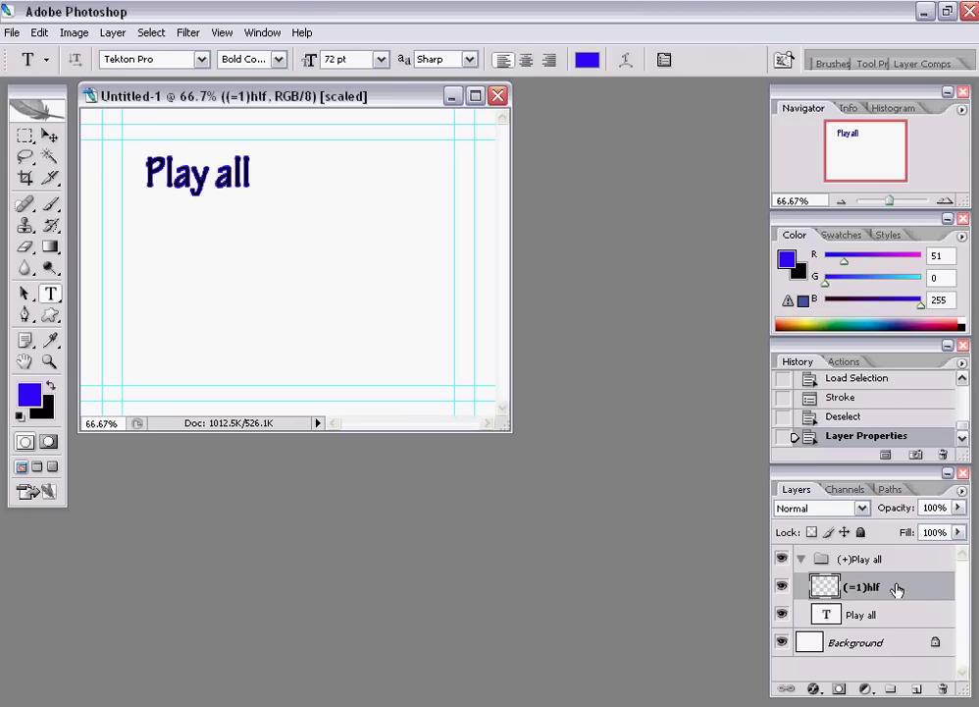
pyautogui.doubleClick(874, 587)
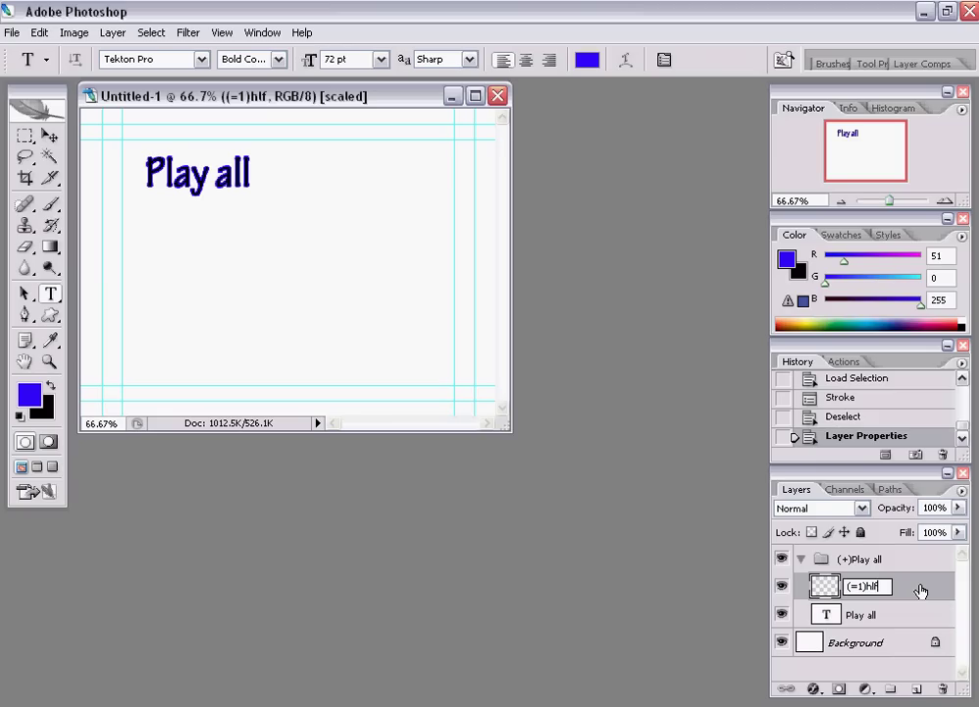
pyautogui.write('g')
pyautogui.press('Return')
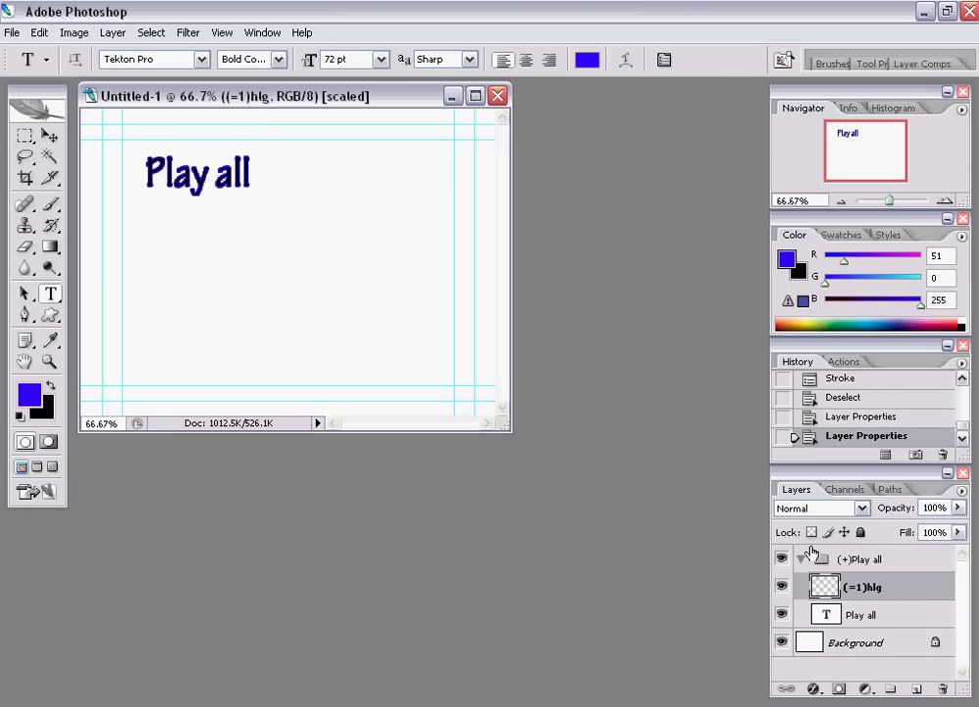
pyautogui.click(803, 559)
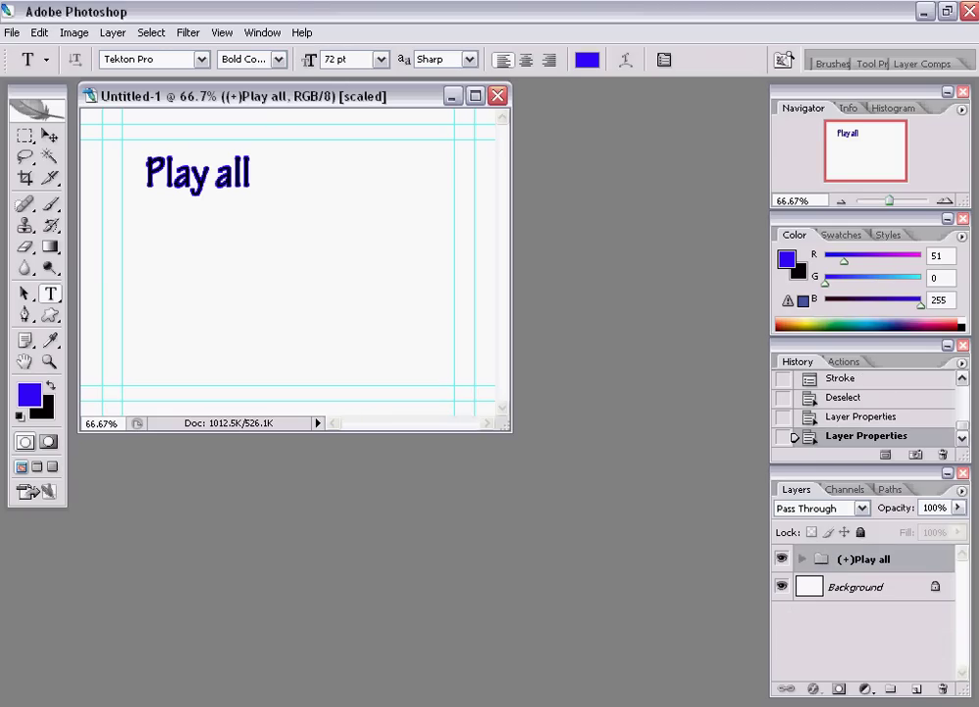
# Duplicate the (+)Play all group, move its text lower-right, and rename the copy (+)Extra
pyautogui.moveTo(901, 679); pyautogui.dragTo(916, 688)
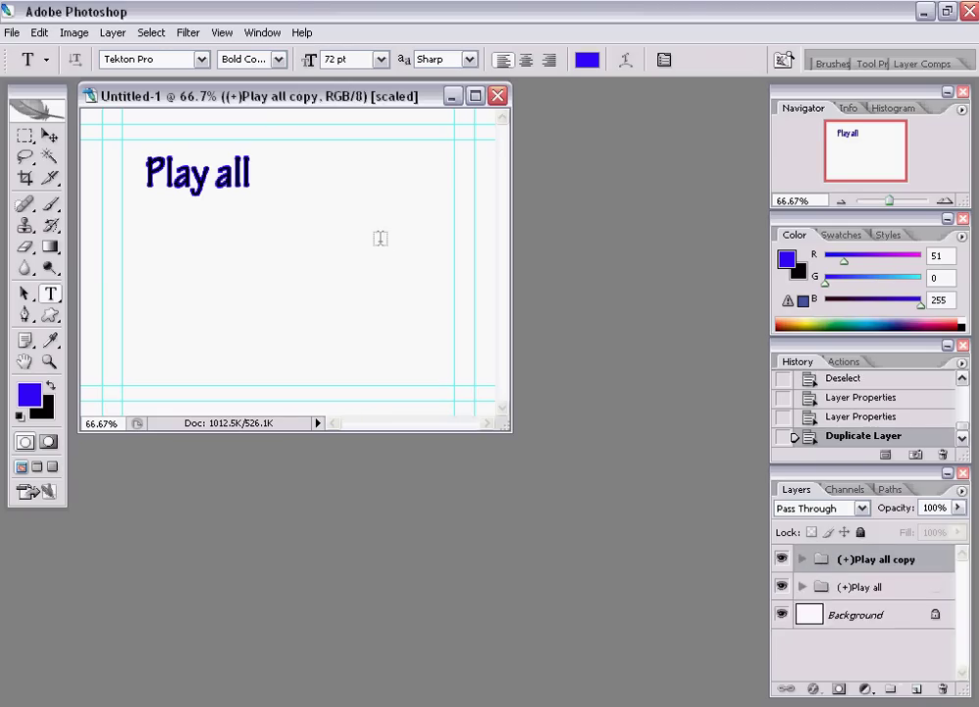
pyautogui.press('v')
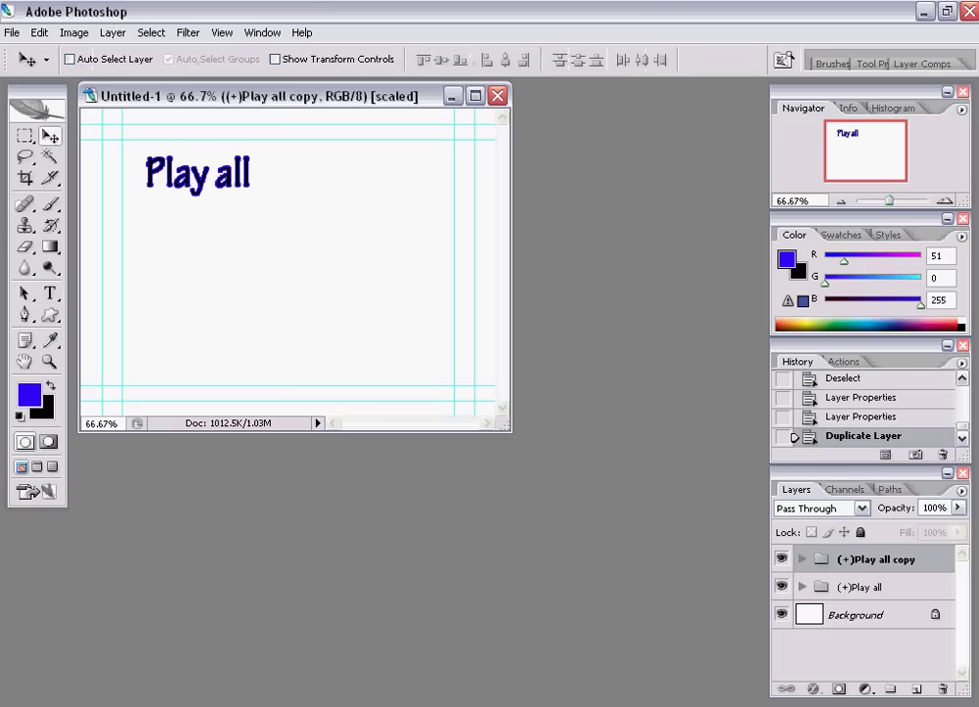
pyautogui.moveTo(167, 189); pyautogui.dragTo(258, 275)
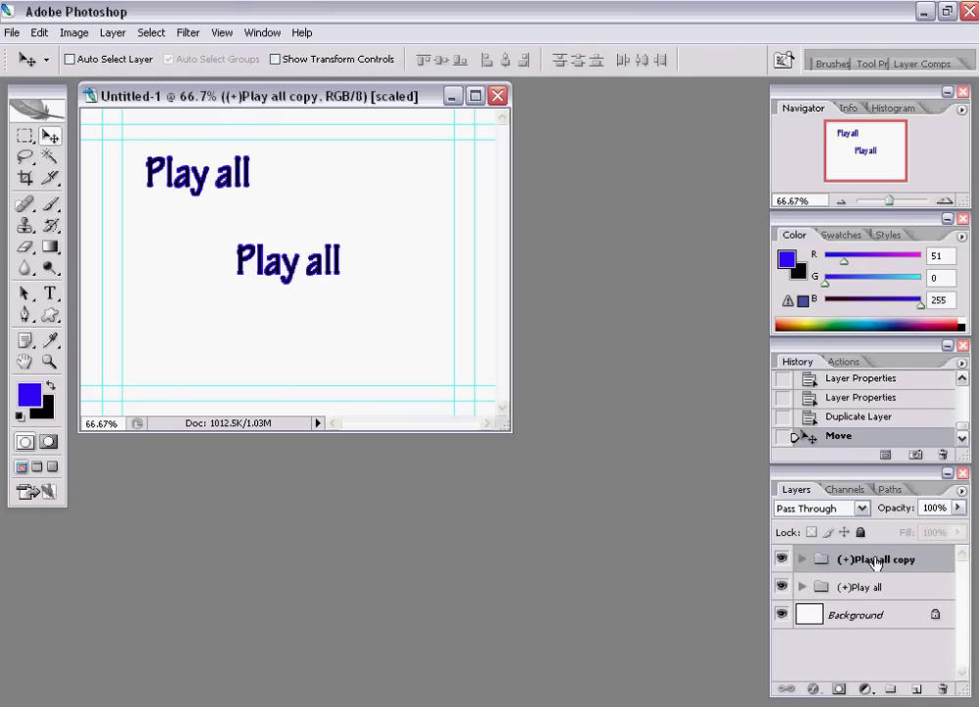
pyautogui.doubleClick(911, 559)
pyautogui.press('BackSpace')
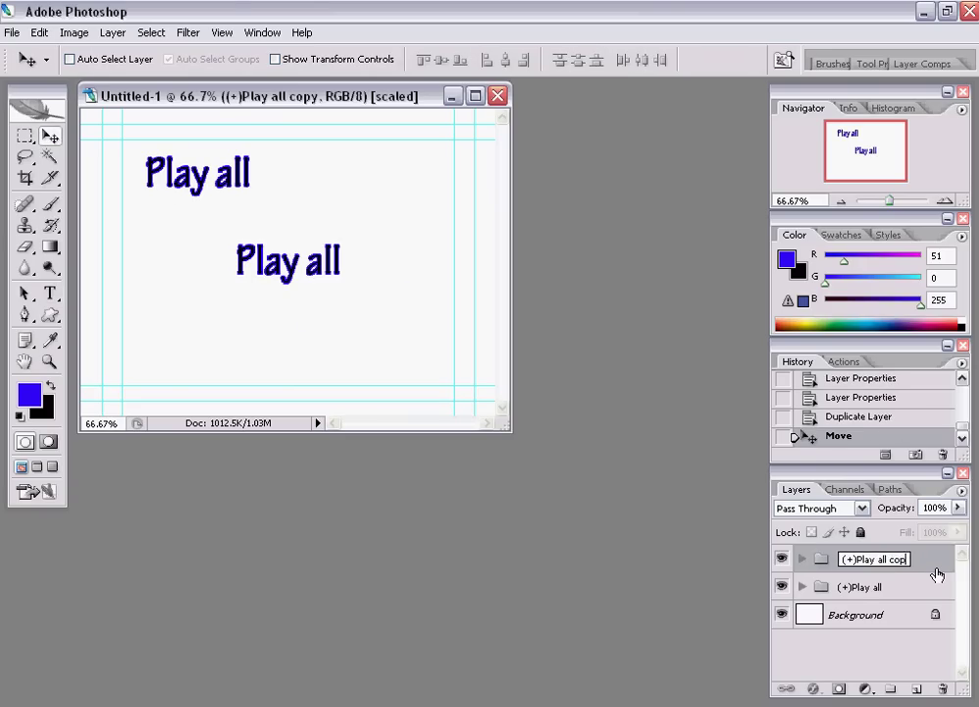
pyautogui.press('BackSpace')
pyautogui.press('BackSpace')
pyautogui.press('BackSpace')
pyautogui.press('Return')
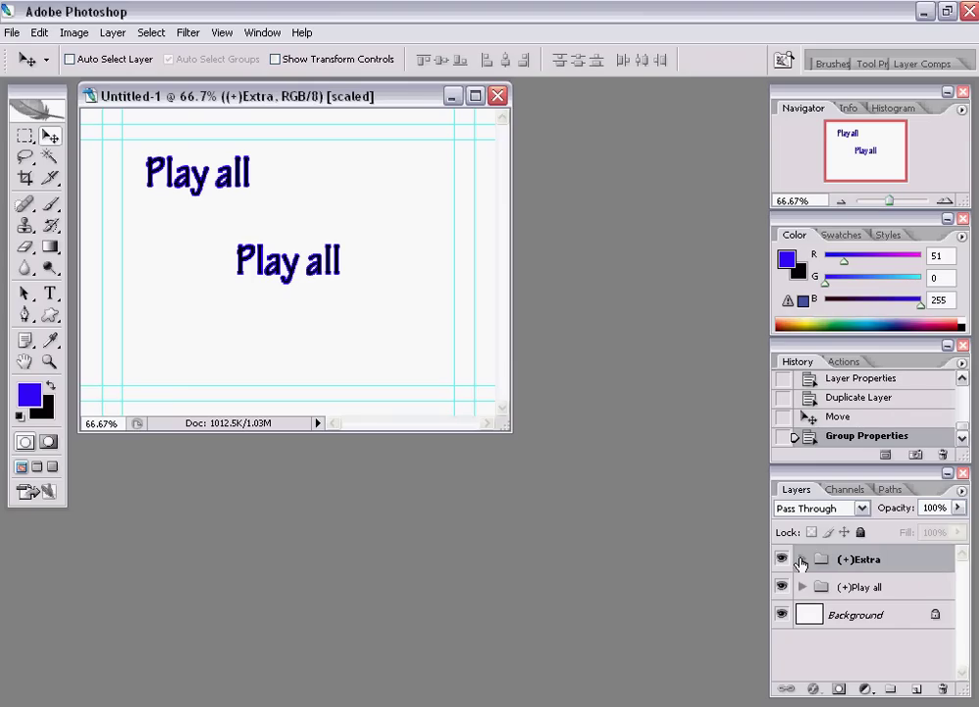
# Delete the copied (=1)hlg outline layer from the (+)Extra group
pyautogui.click(803, 559)
pyautogui.click(932, 670)
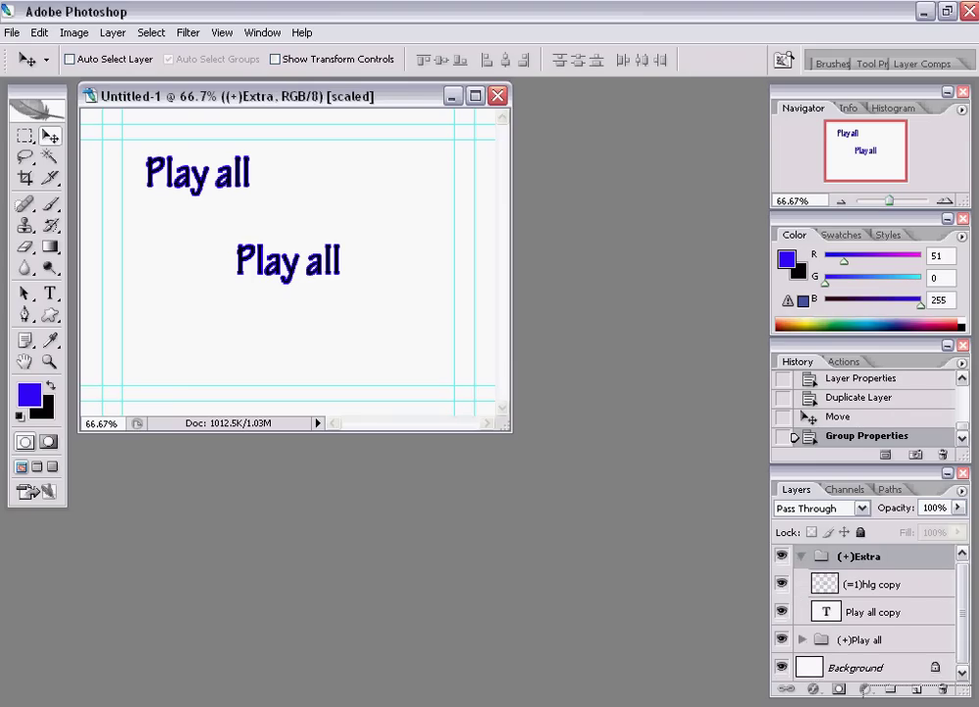
pyautogui.moveTo(826, 584); pyautogui.dragTo(943, 689)
# Change the copied text to read 'Extra' and load its letter outline as a selection
pyautogui.doubleClick(827, 587)
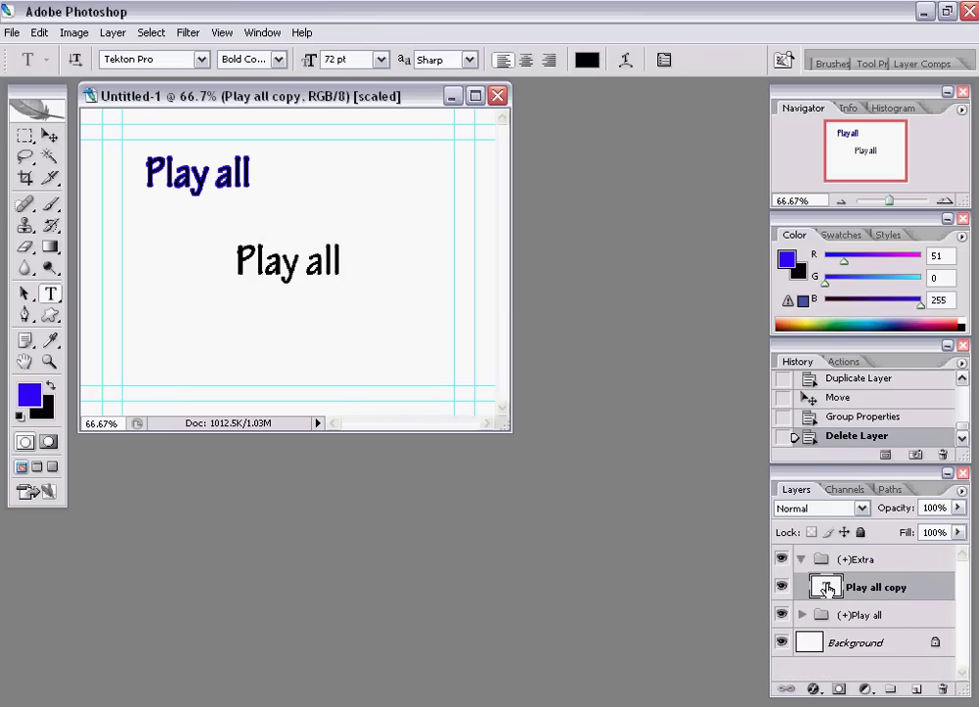
pyautogui.write('Extr')
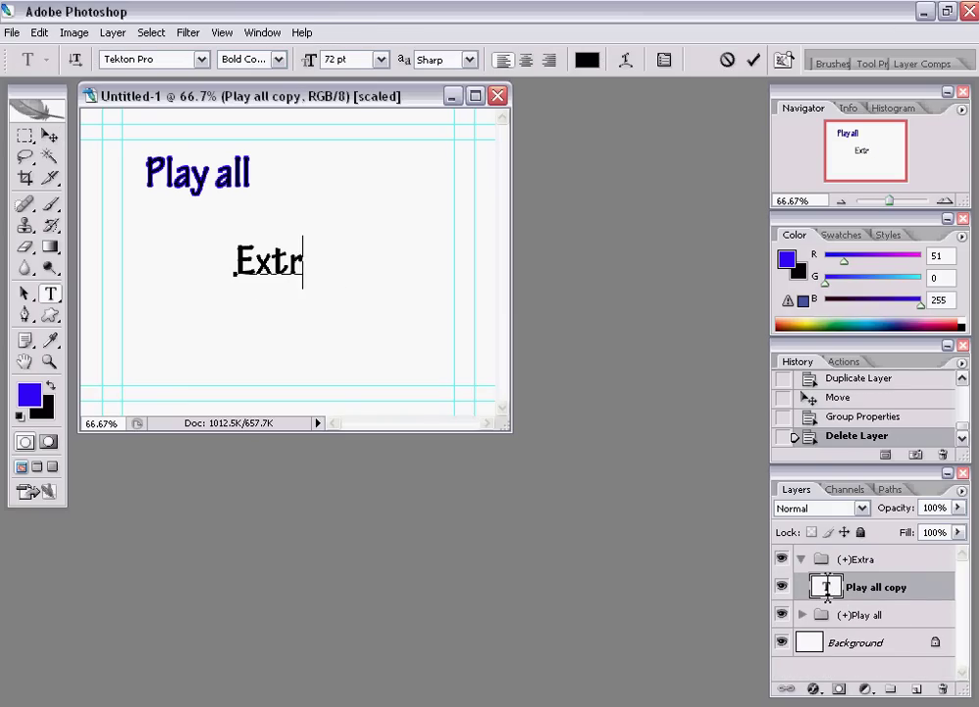
pyautogui.write('a')
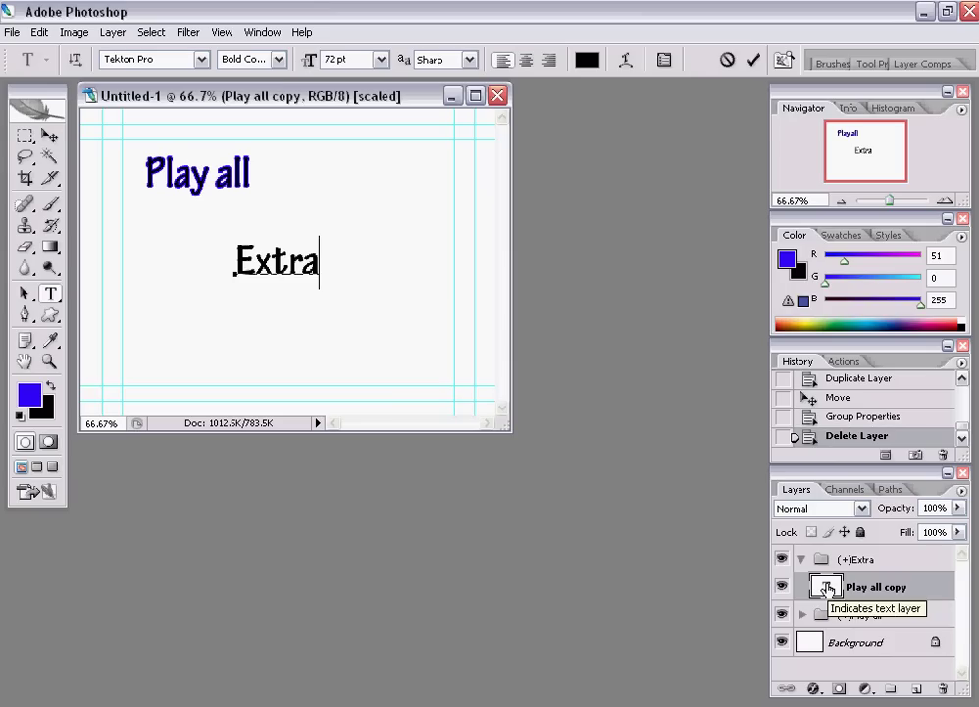
pyautogui.hotkey('ctrl', 'Return')
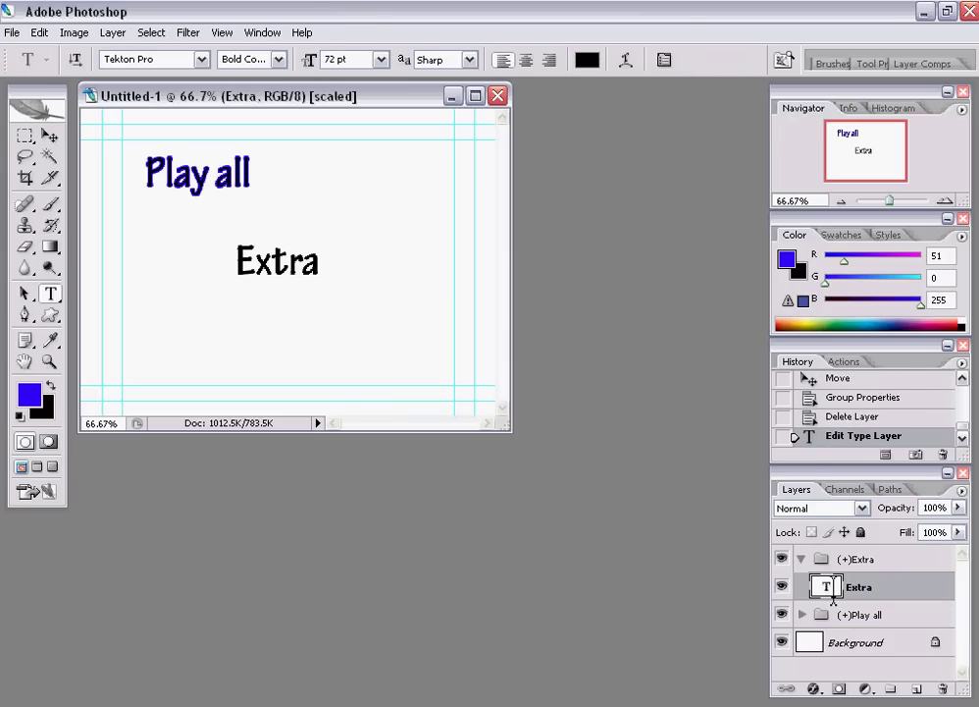
pyautogui.hotkey('ctrl', 'Return')
pyautogui.doubleClick(827, 587)
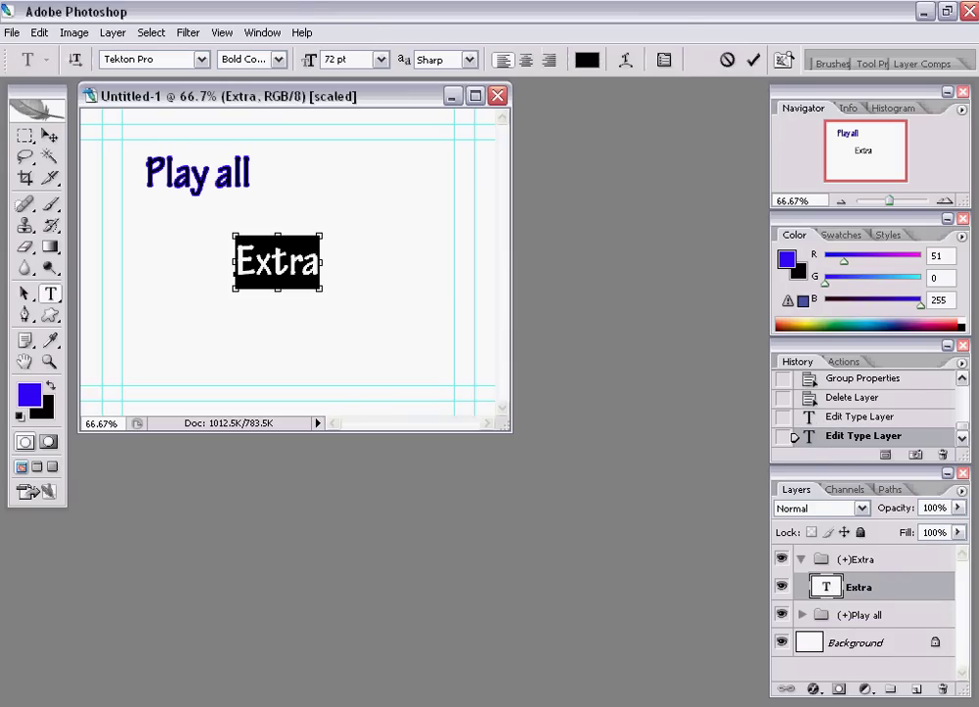
pyautogui.keyDown('ctrl'); pyautogui.click(827, 586); pyautogui.keyUp('ctrl')
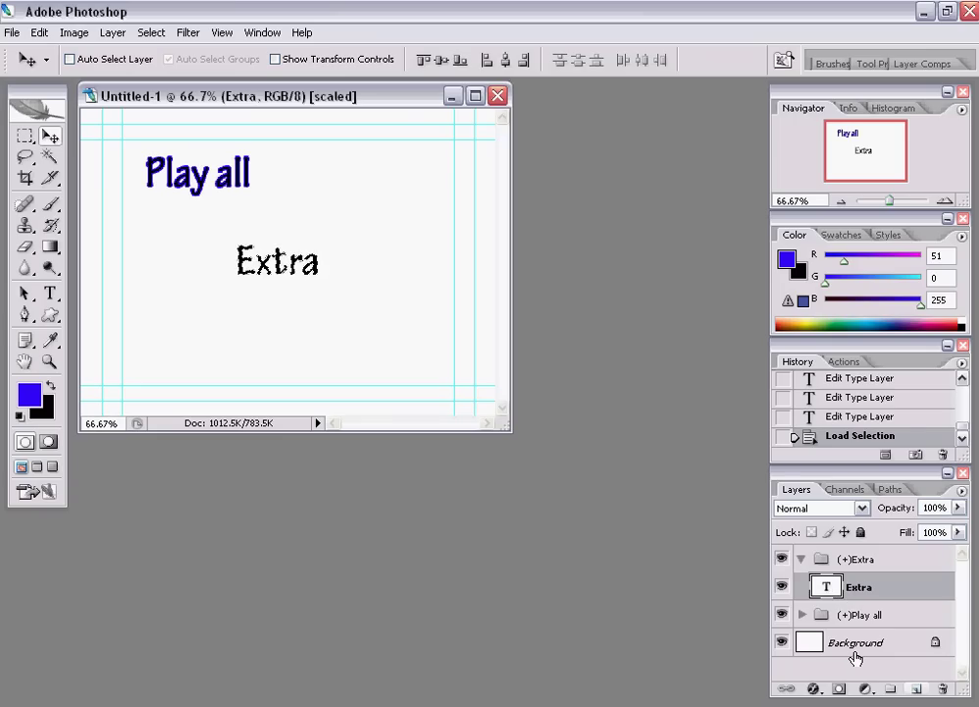
# Stroke the Extra text selection blue on a new layer
pyautogui.hotkey('ctrl', 'shift', 'alt', 'n')
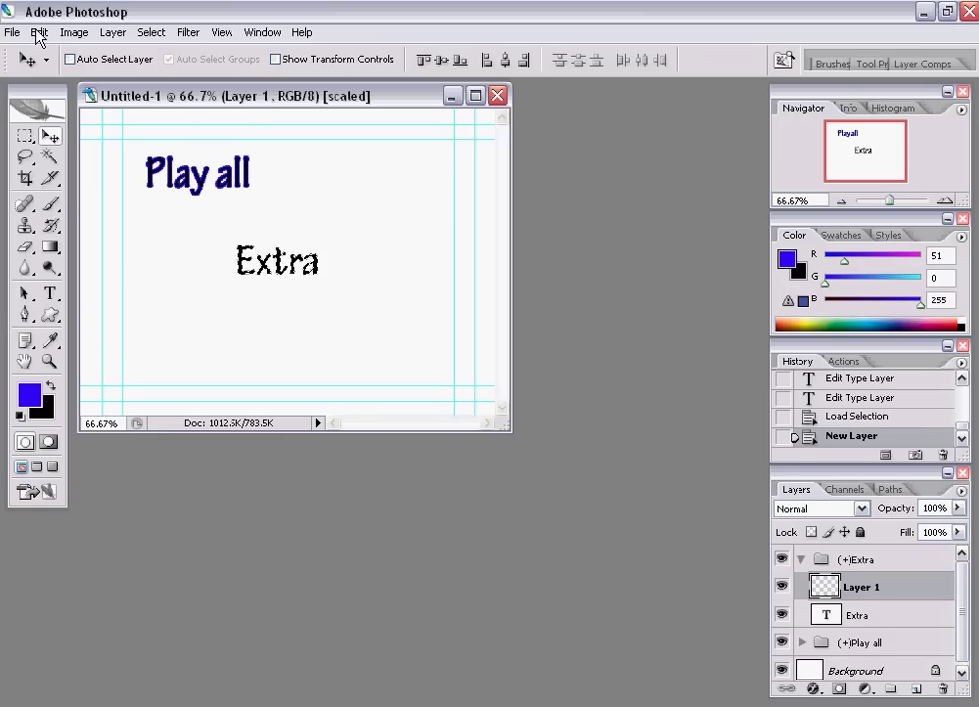
pyautogui.click(40, 32)
pyautogui.click(110, 300)
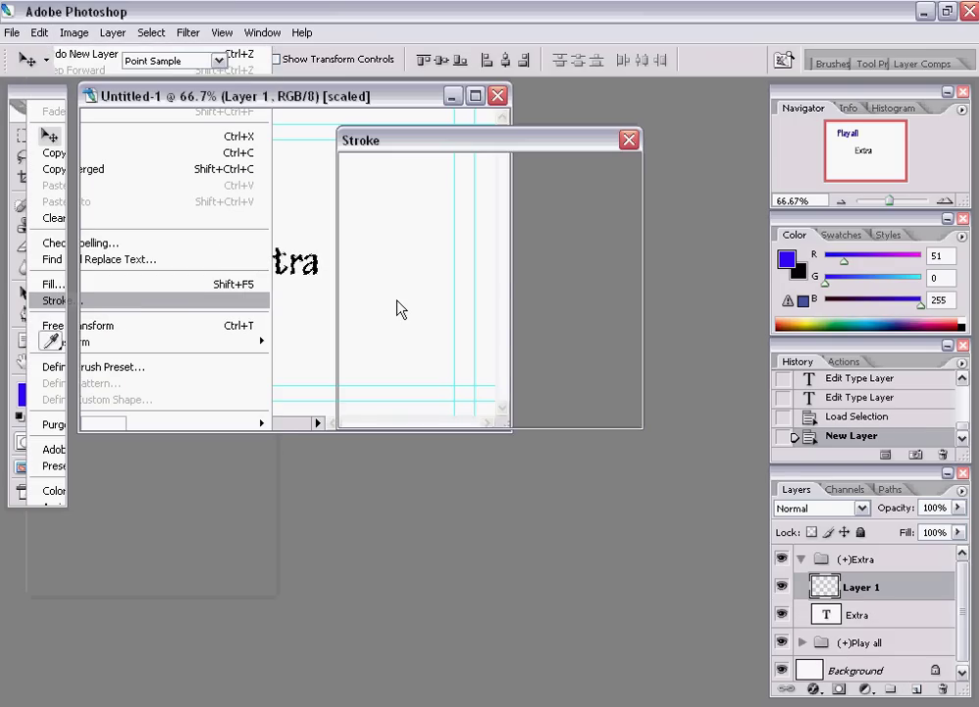
pyautogui.click(599, 181)
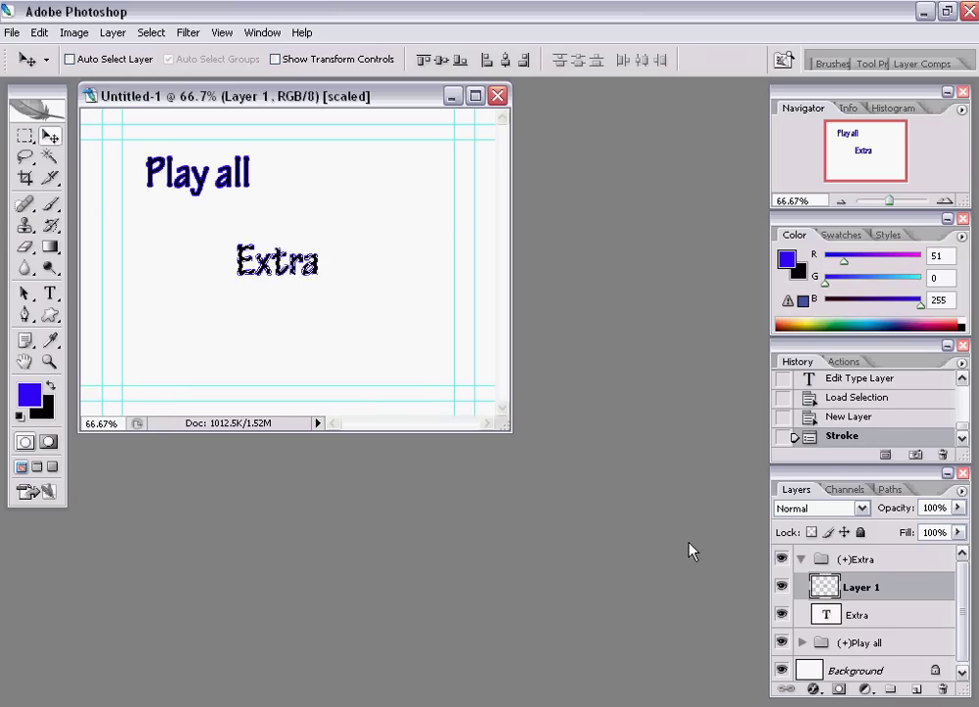
# Collapse the (+)Extra group in the Layers panel
pyautogui.click(844, 558)
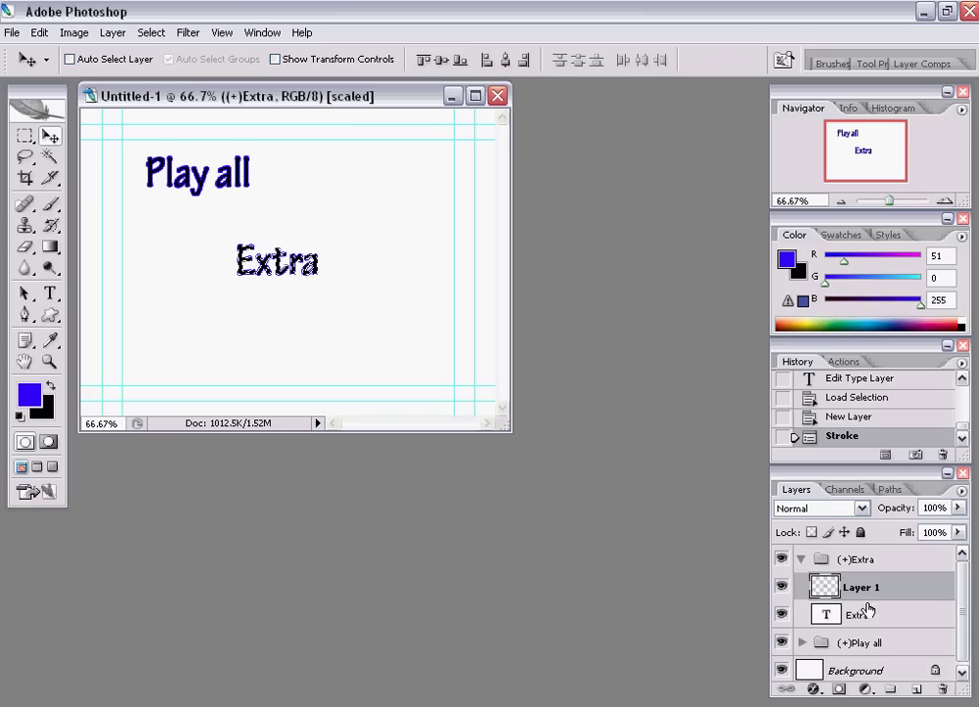
pyautogui.click(803, 559)
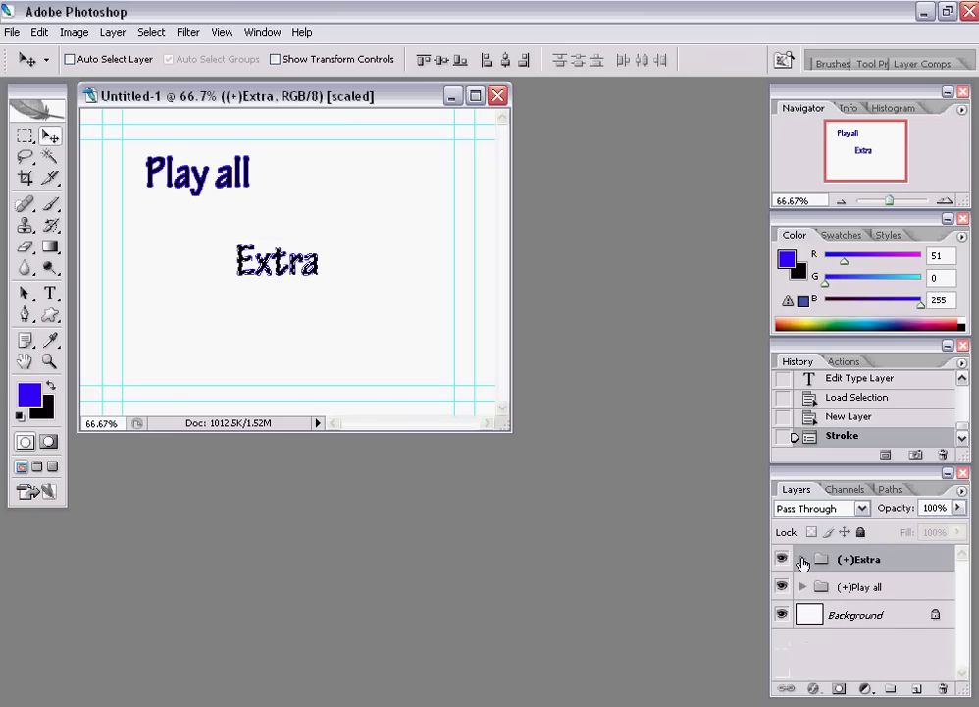
pyautogui.click(13, 33)
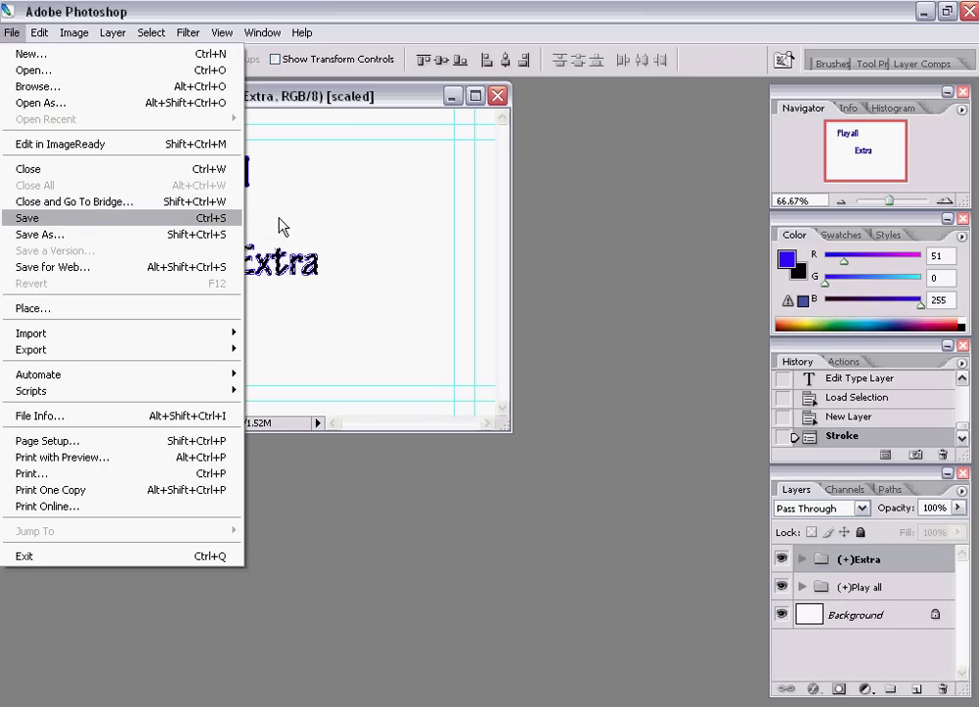
pyautogui.press('Escape')
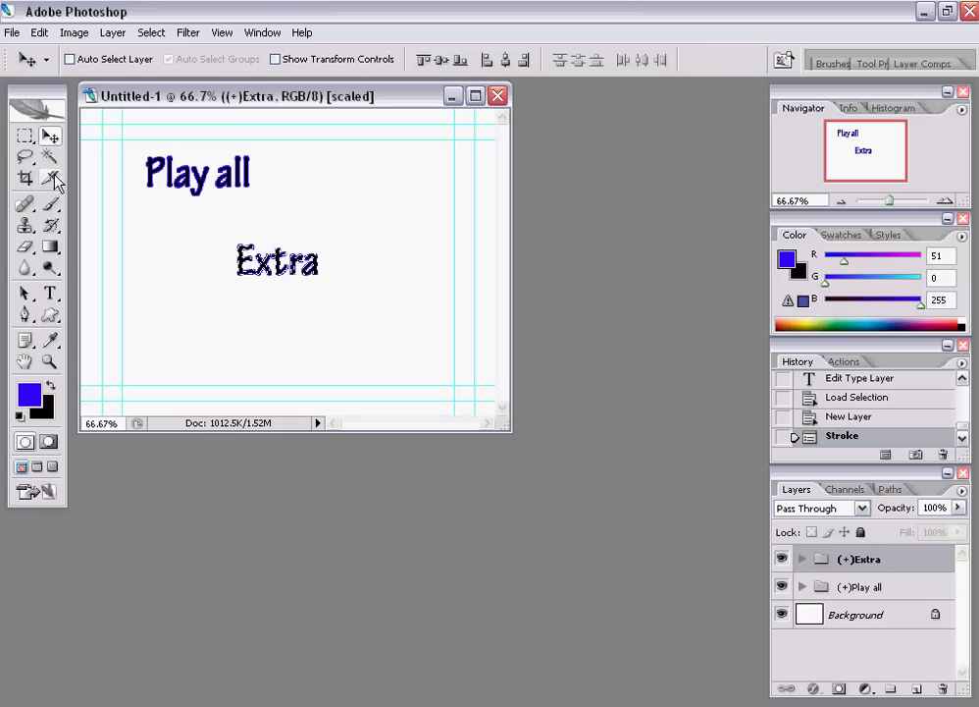
# Type 'DVD Menu' as new text at the top right and nudge it slightly left
pyautogui.click(50, 292)
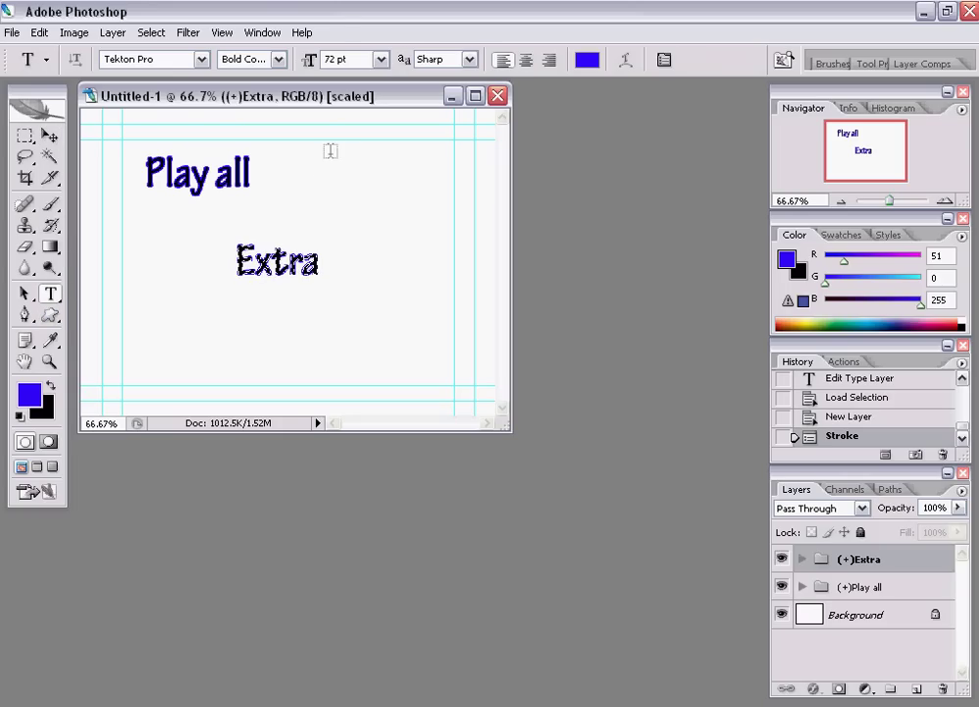
pyautogui.click(324, 180)
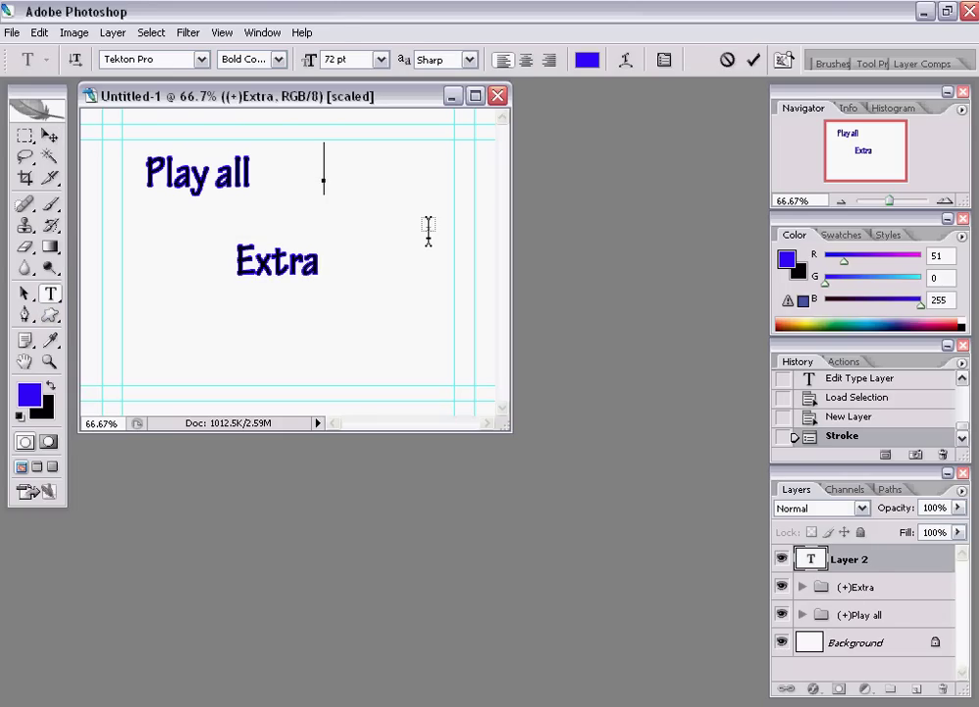
pyautogui.write('Menu')
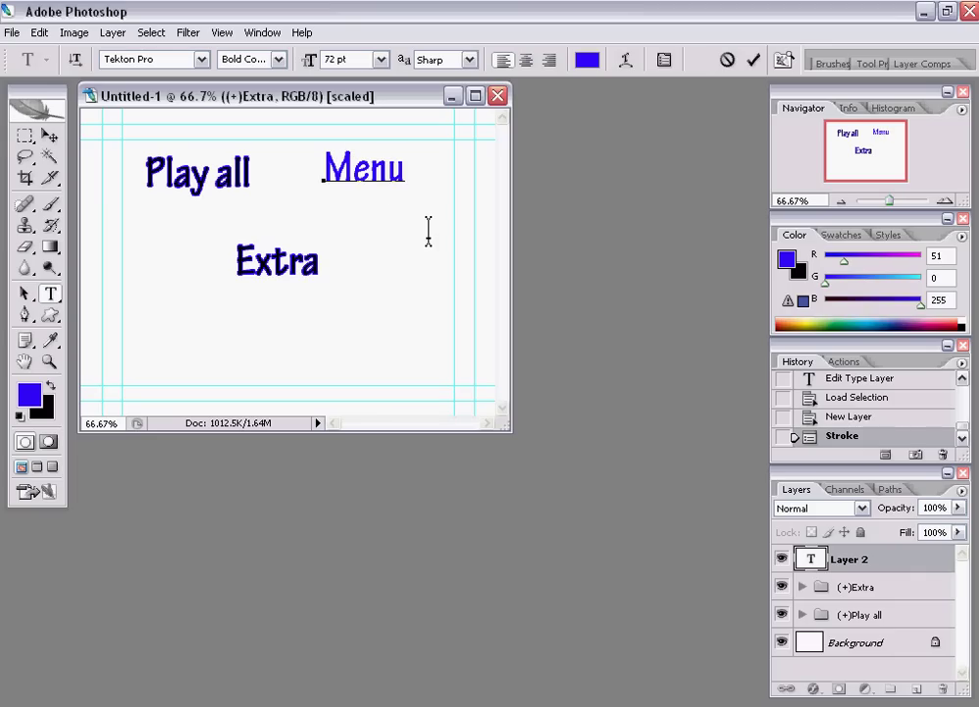
pyautogui.press('Left')
pyautogui.press('Left')
pyautogui.press('Left')
pyautogui.press('Left')
pyautogui.write('dvd')
pyautogui.press('BackSpace')
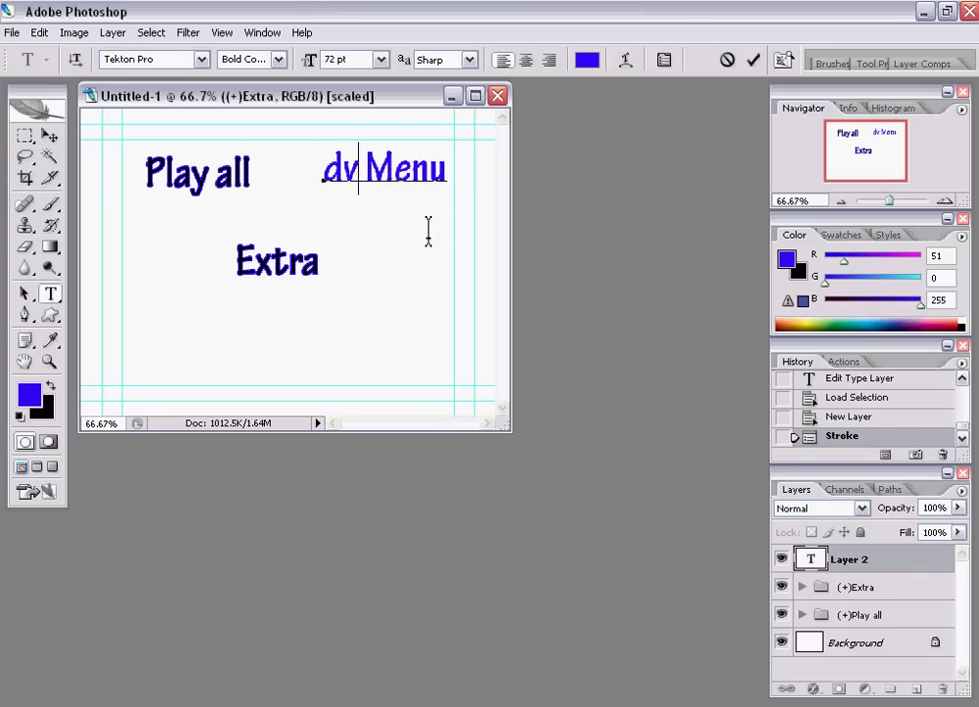
pyautogui.press('BackSpace')
pyautogui.press('BackSpace')
pyautogui.write('DVD')
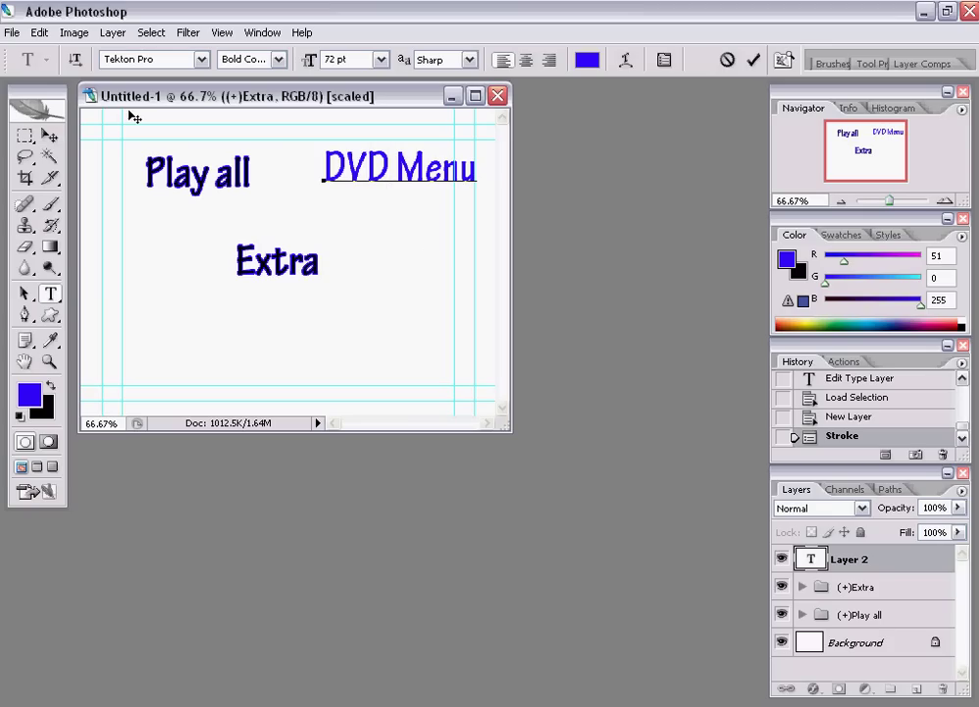
pyautogui.press('ctrl')
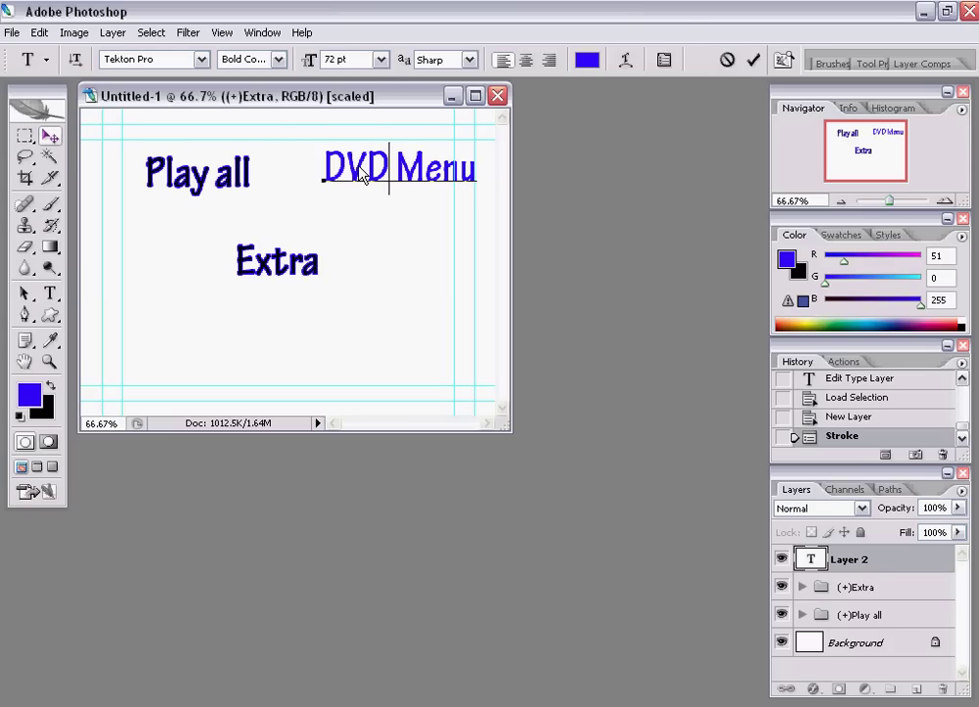
pyautogui.hotkey('ctrl', 'Return')
pyautogui.moveTo(361, 173); pyautogui.dragTo(331, 175)
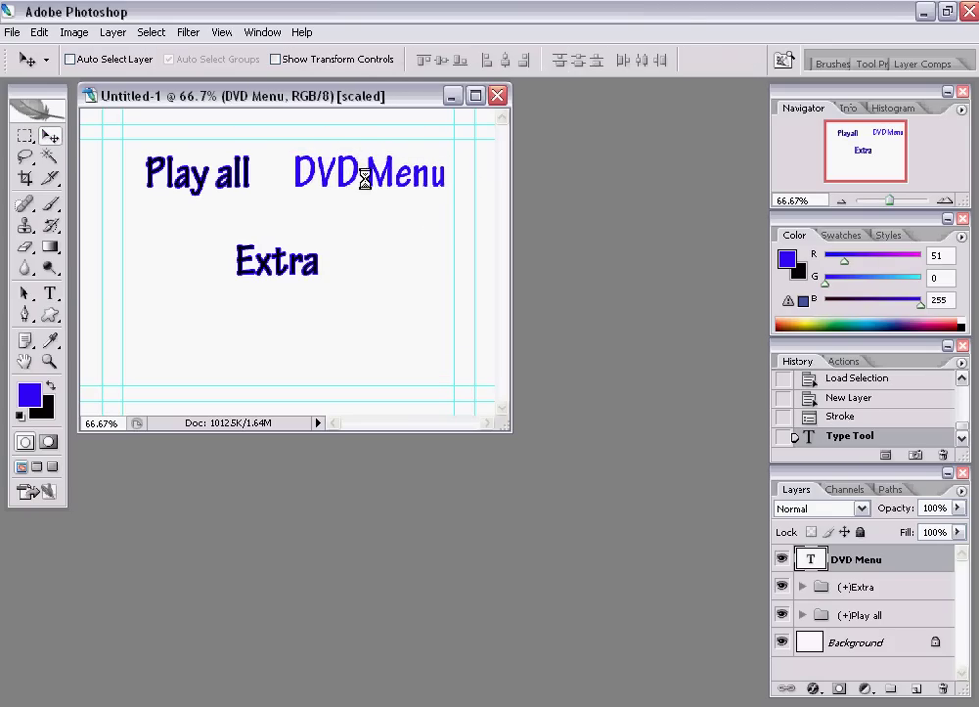
# Save the Photoshop menu design as Dvd menu.psd with maximum compatibility
pyautogui.click(11, 33)
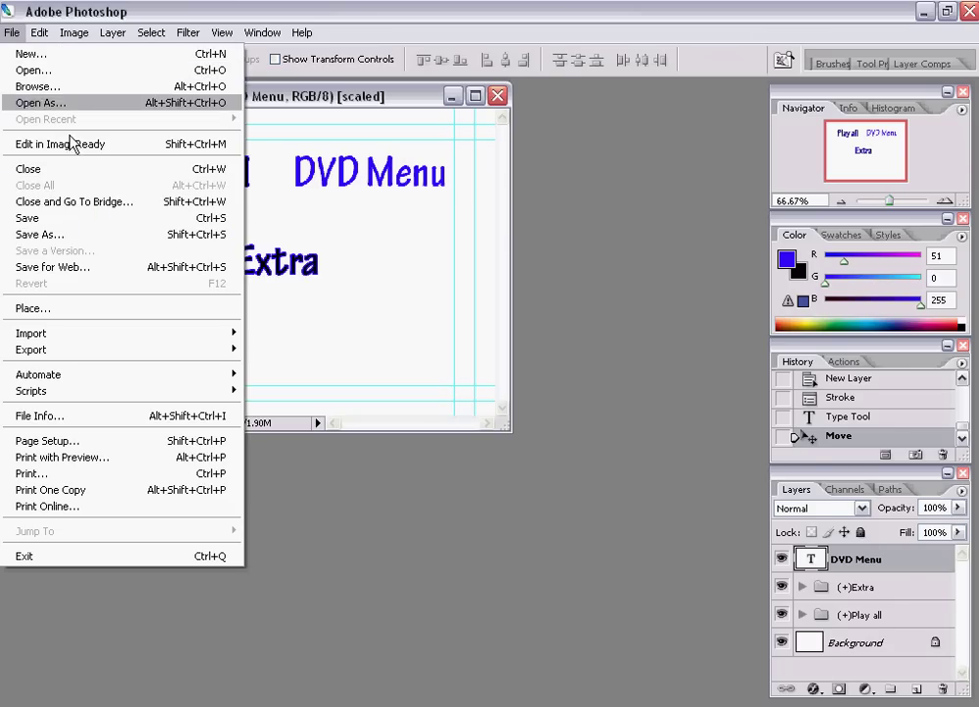
pyautogui.click(74, 219)
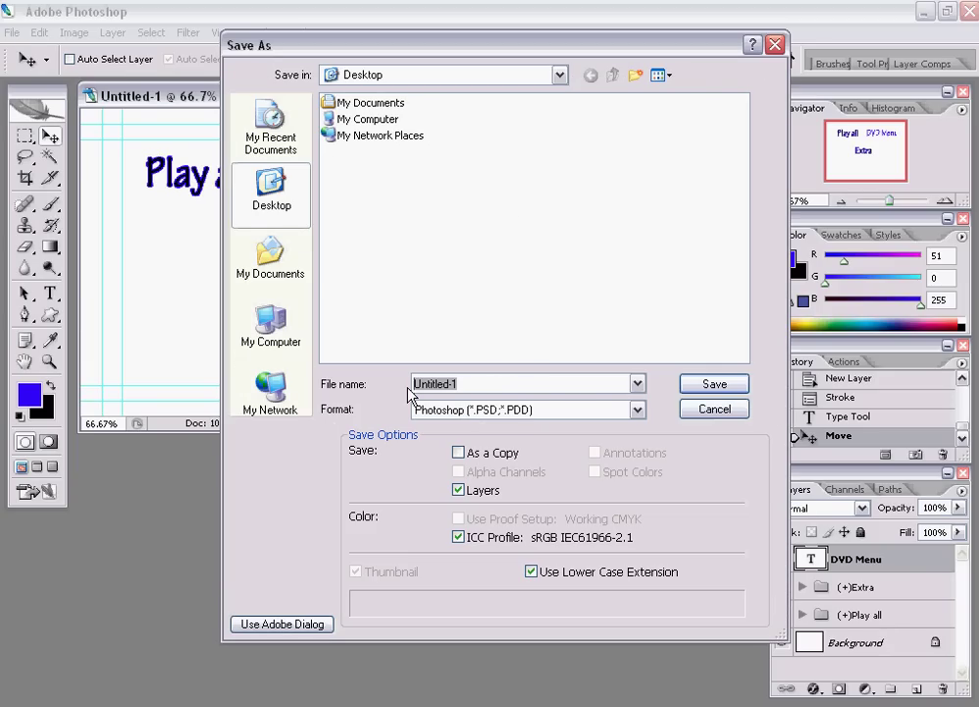
pyautogui.write('Dvd menu')
pyautogui.press('Return')
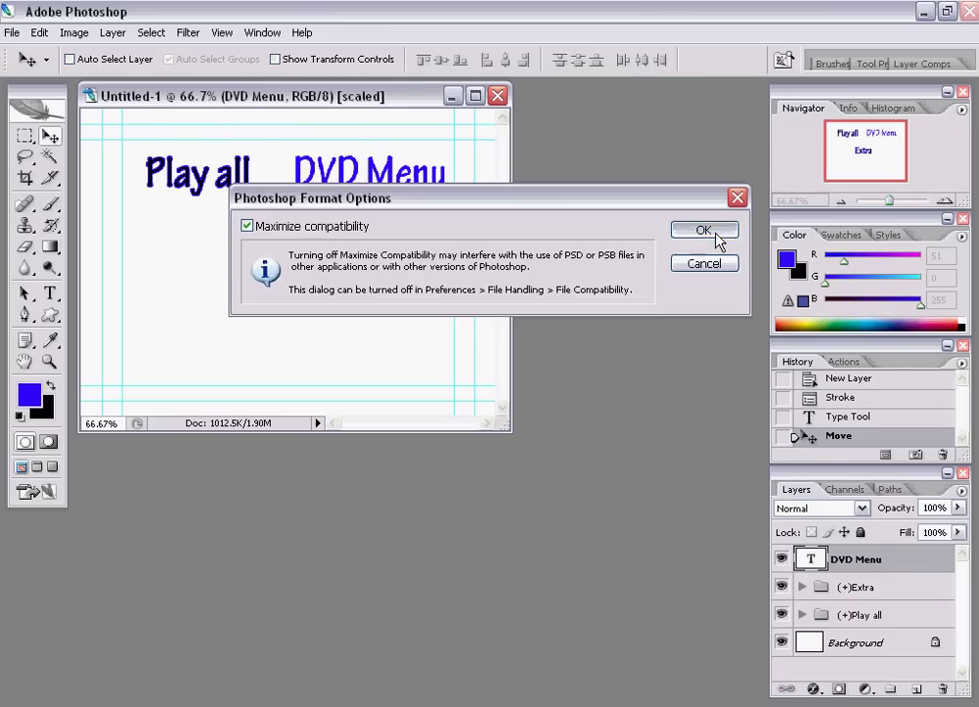
pyautogui.click(703, 231)
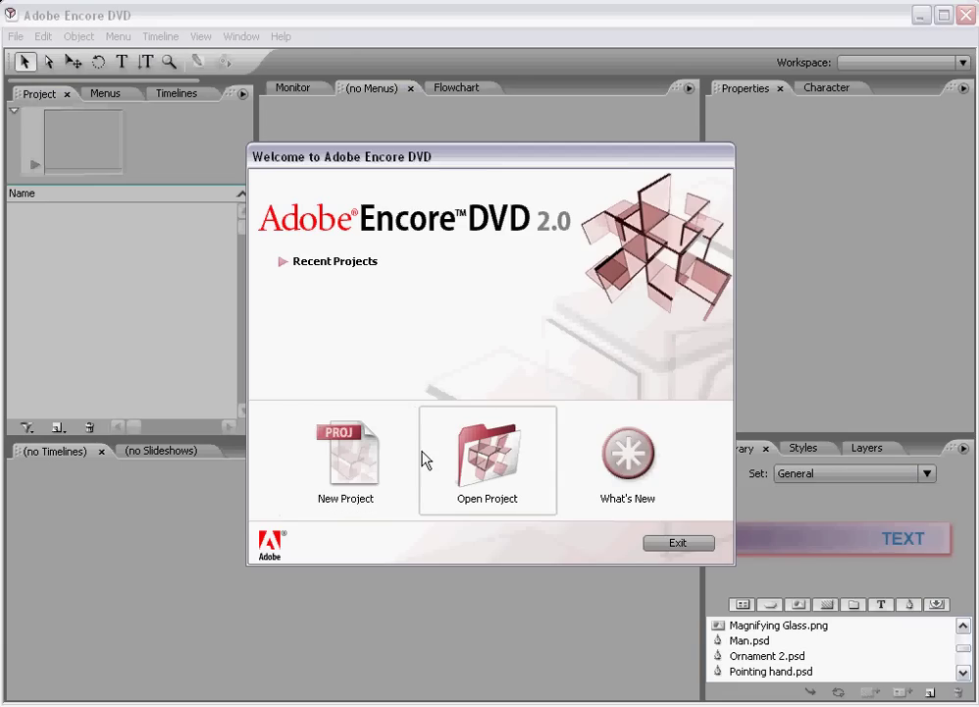
# Create a new NTSC Encore project and save it as Test.ncor
pyautogui.click(320, 485)
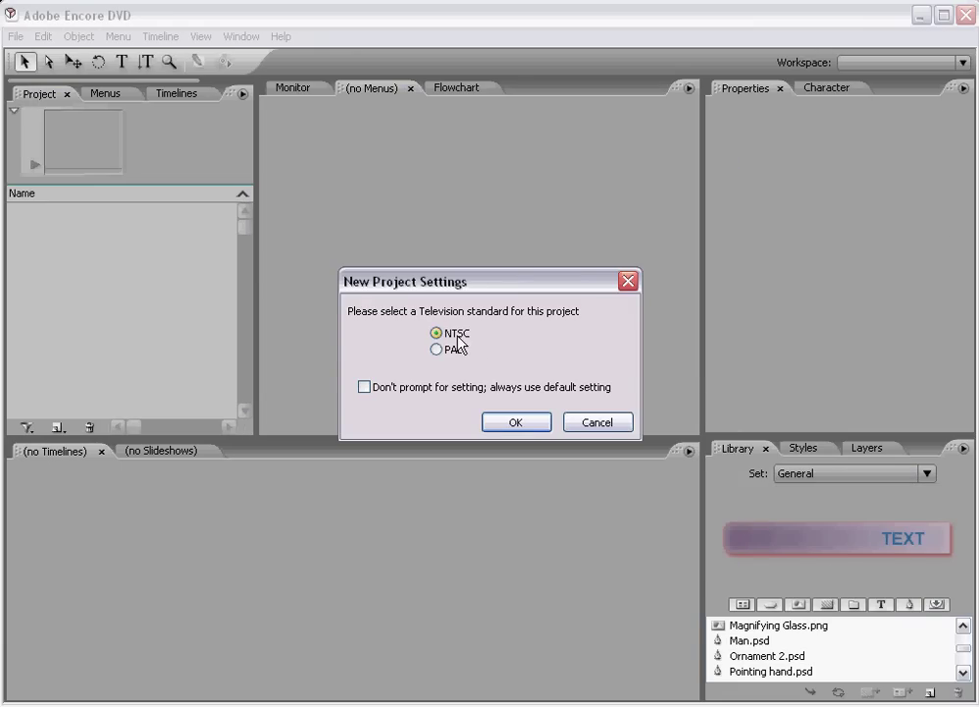
pyautogui.click(517, 422)
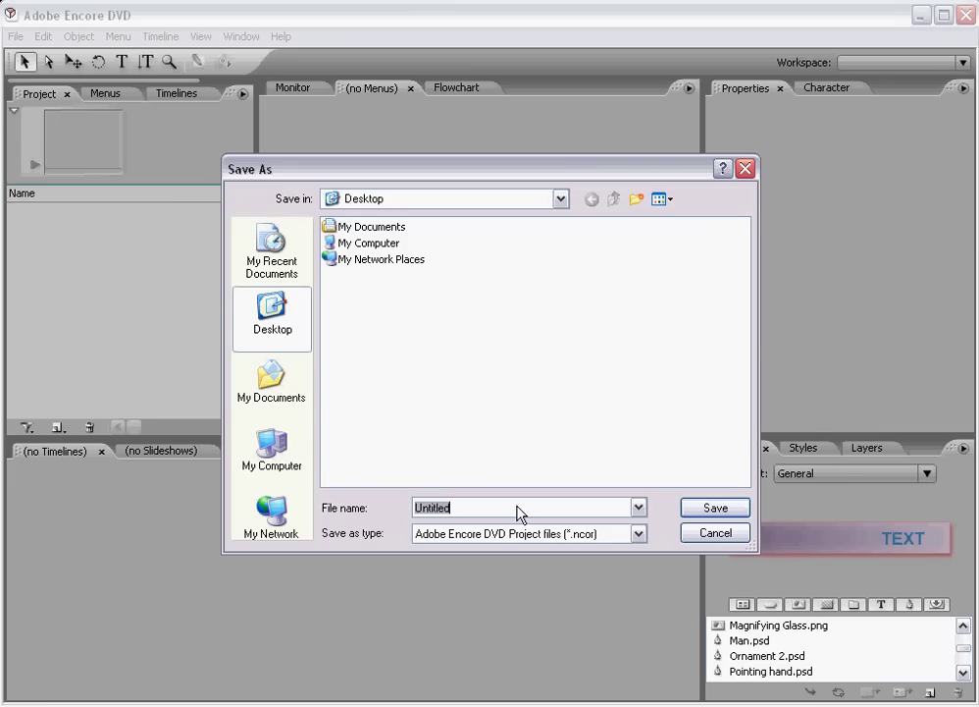
pyautogui.write('es')
pyautogui.write('t')
pyautogui.press('Return')
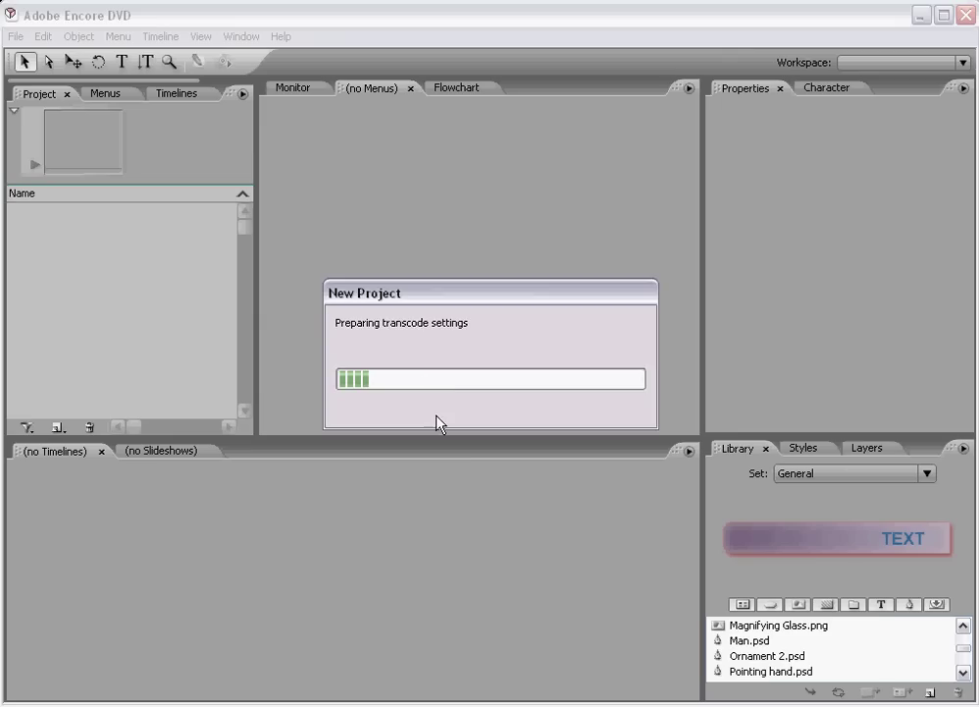
pyautogui.rightClick(88, 225)
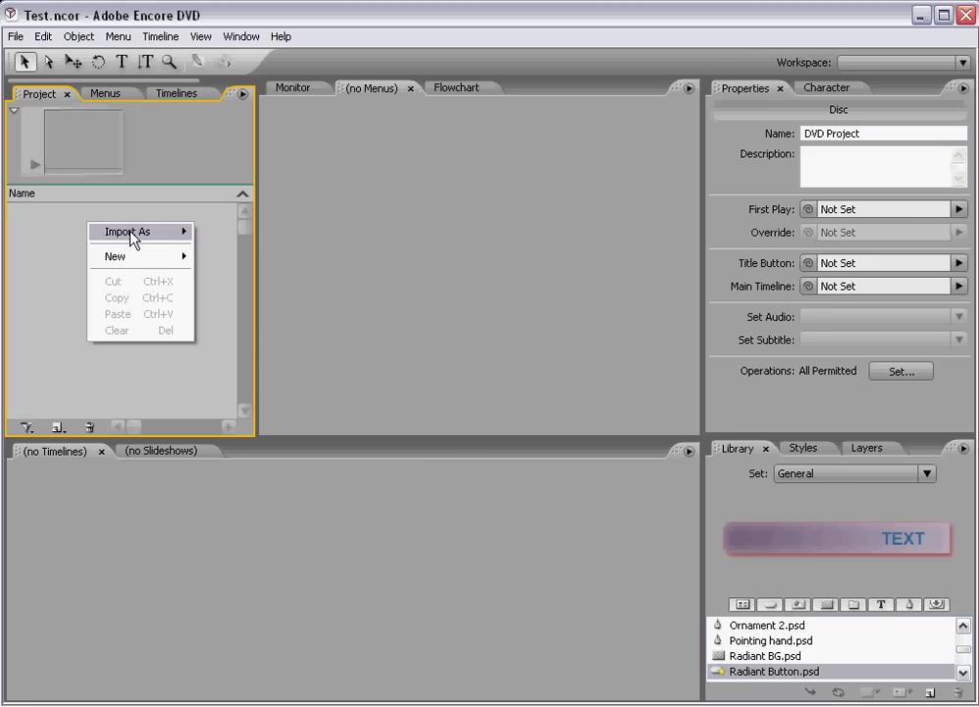
# Import Dvd menu.psd and Extra.psd into the Encore project as menus
pyautogui.moveTo(133, 232)
pyautogui.click(263, 250)
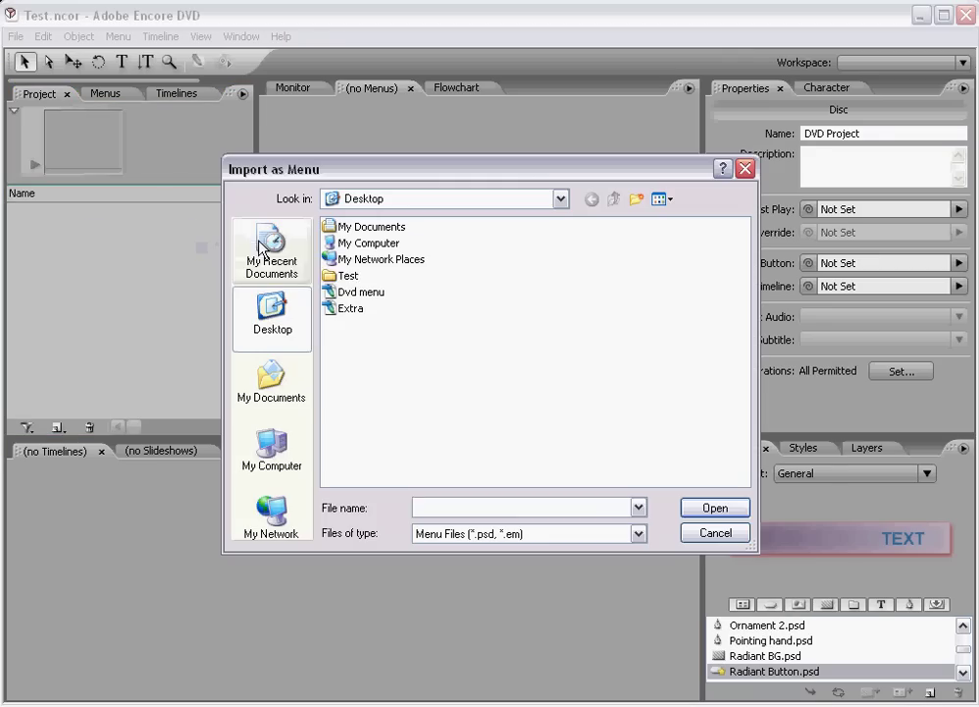
pyautogui.click(337, 309)
pyautogui.moveTo(337, 309); pyautogui.dragTo(334, 290)
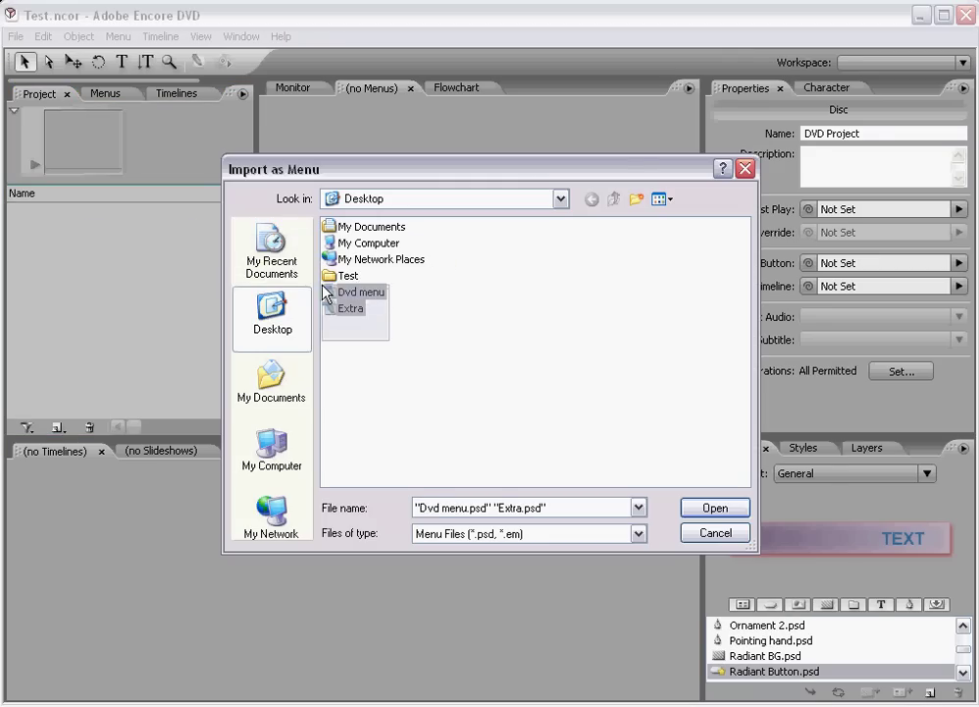
pyautogui.click(680, 506)
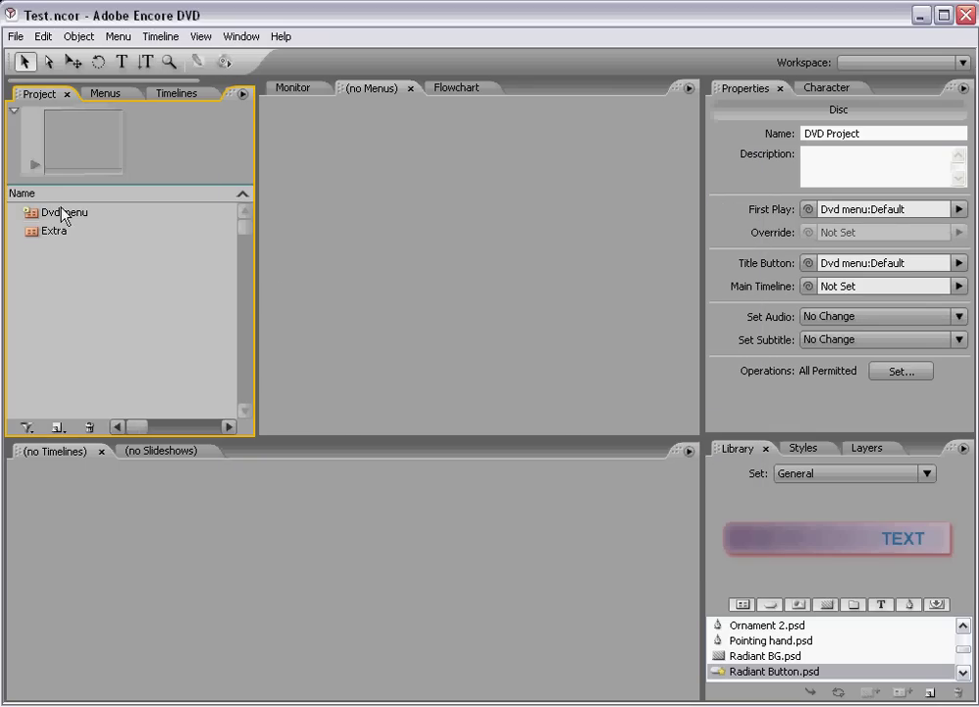
# Link the Extra button on Dvd menu to the Extra menu
pyautogui.doubleClick(56, 214)
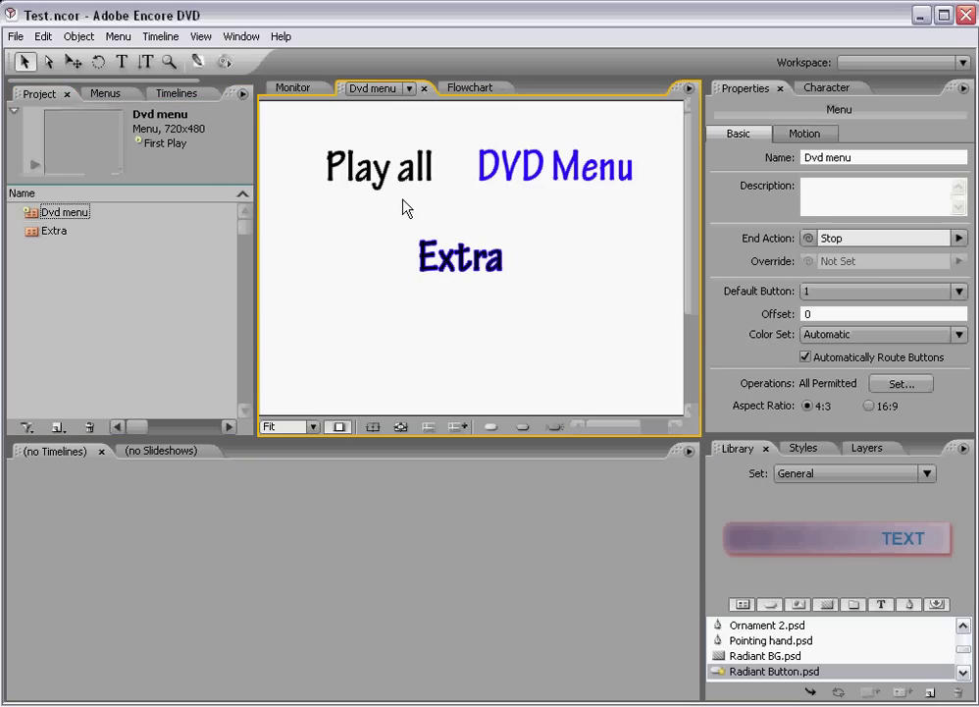
pyautogui.doubleClick(52, 231)
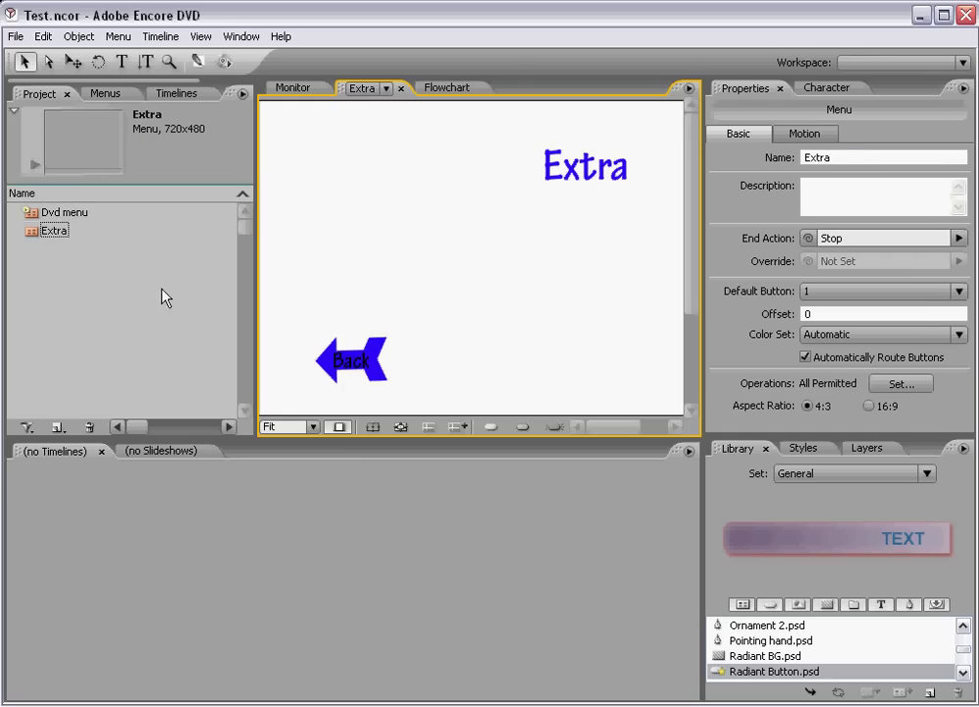
pyautogui.doubleClick(63, 213)
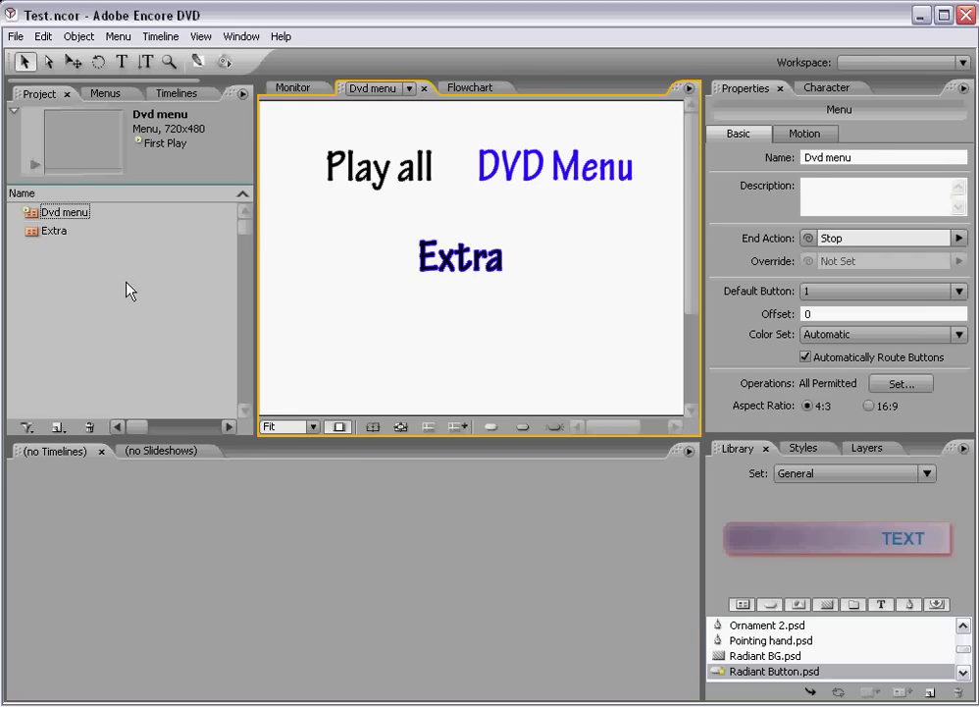
pyautogui.click(90, 217)
pyautogui.click(447, 258)
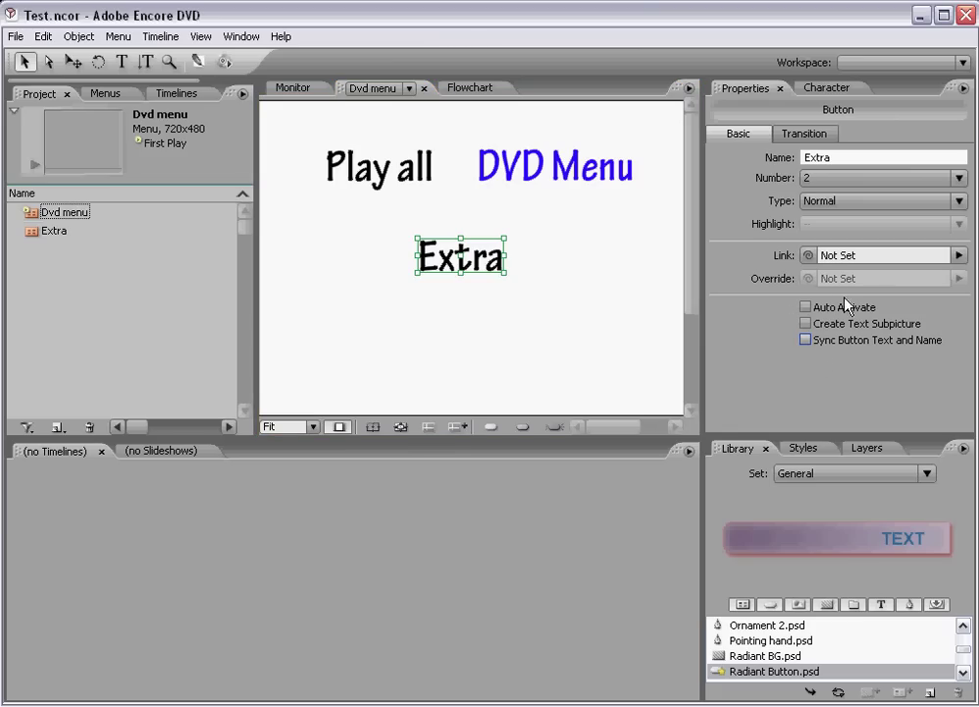
pyautogui.moveTo(808, 255)
pyautogui.mouseDown()
pyautogui.moveTo(291, 289)
pyautogui.moveTo(43, 231)
pyautogui.mouseUp()
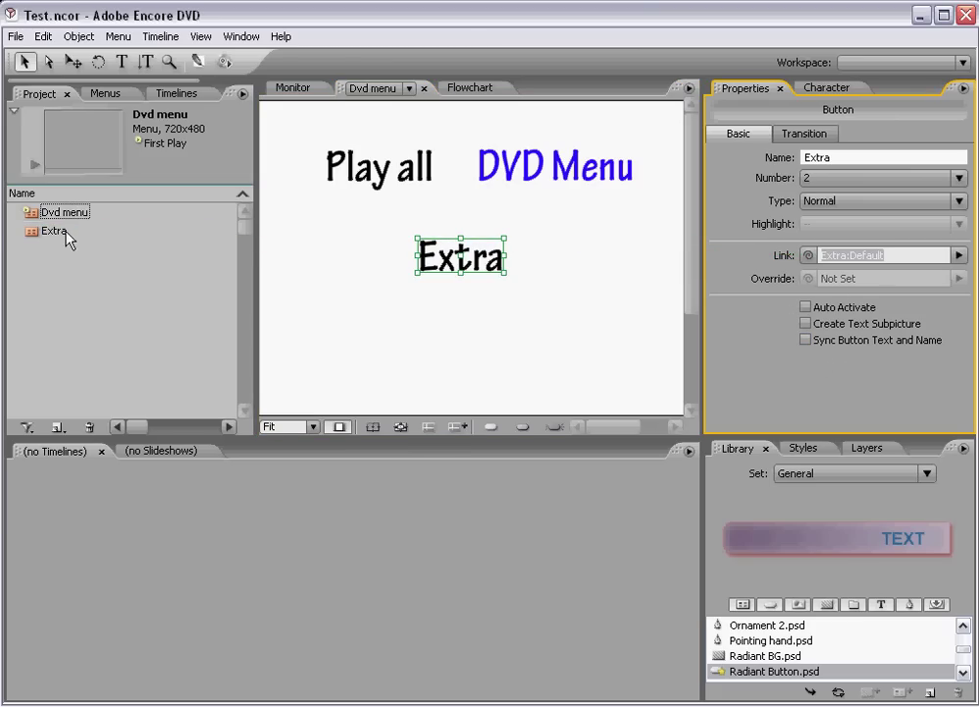
# Unsync the Extra menu's Back button text and link it back to Dvd menu
pyautogui.doubleClick(54, 231)
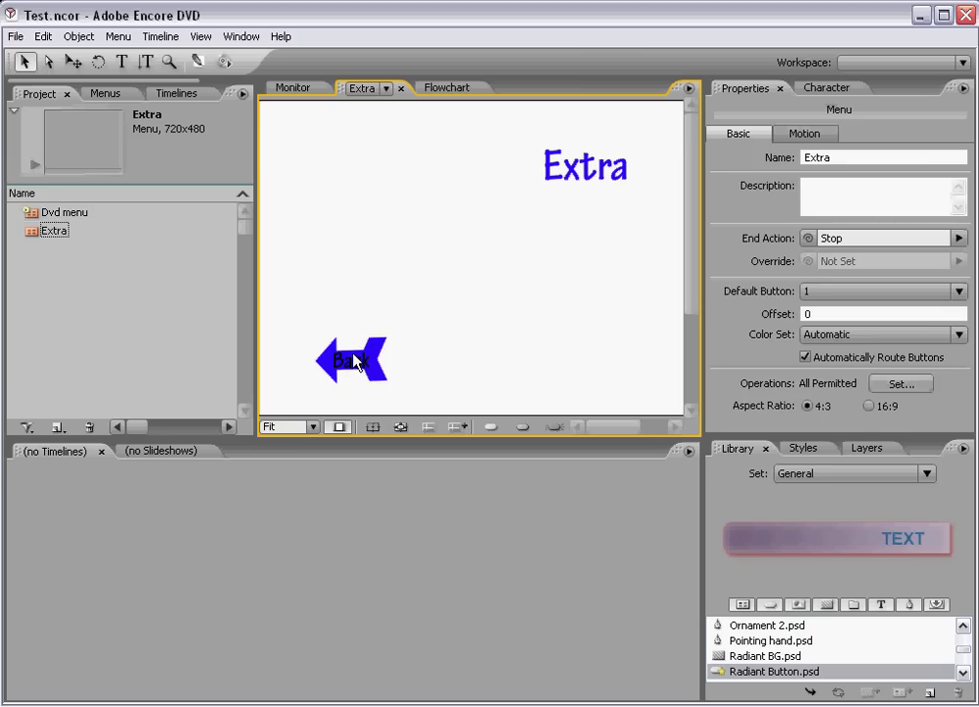
pyautogui.click(356, 361)
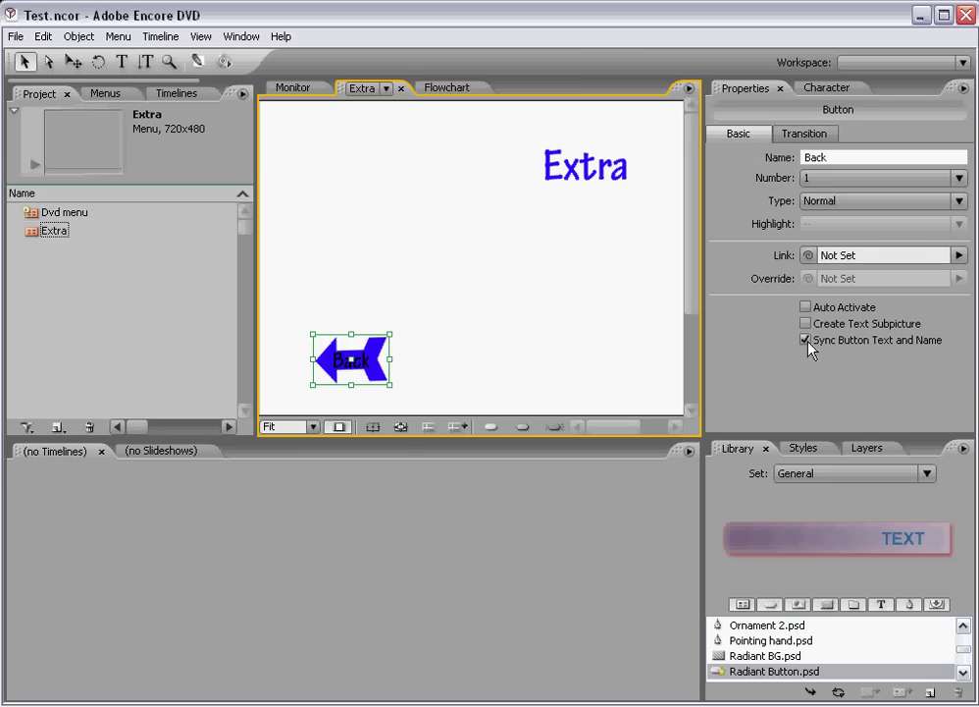
pyautogui.click(806, 340)
pyautogui.moveTo(809, 255); pyautogui.dragTo(110, 218)
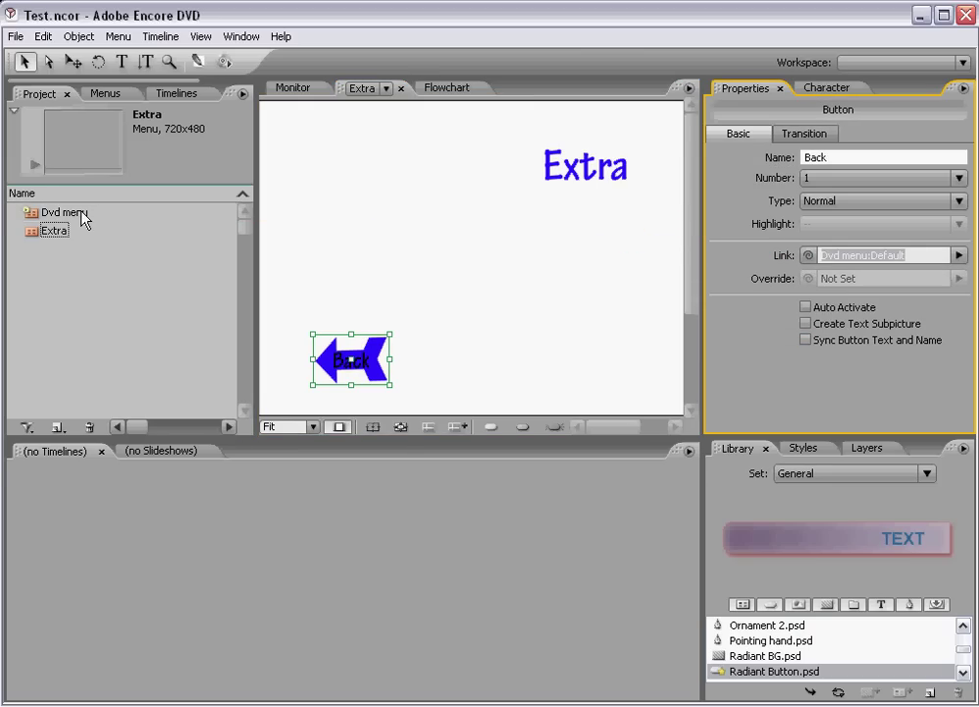
pyautogui.doubleClick(82, 218)
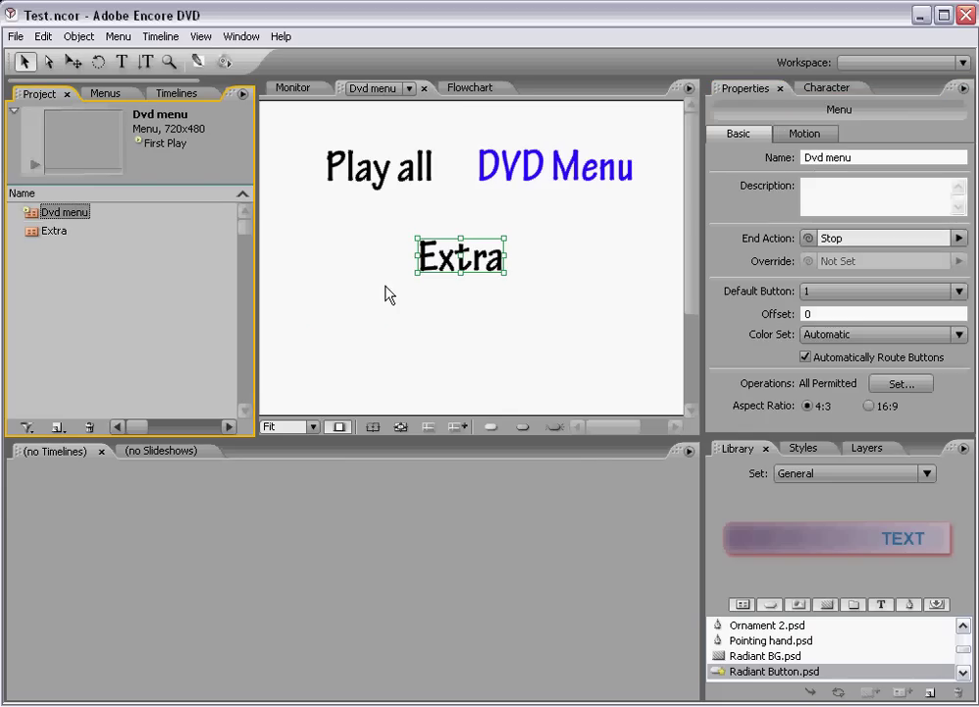
# Preview from Dvd menu, jumping to the Extra menu and activating its Back button
pyautogui.rightClick(373, 291)
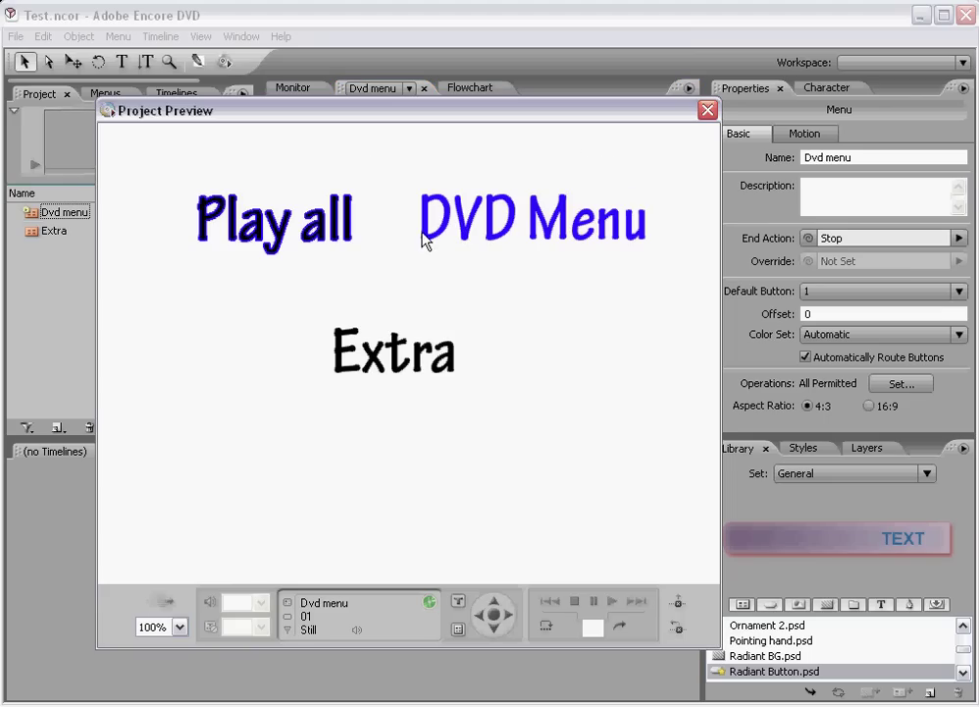
pyautogui.click(402, 357)
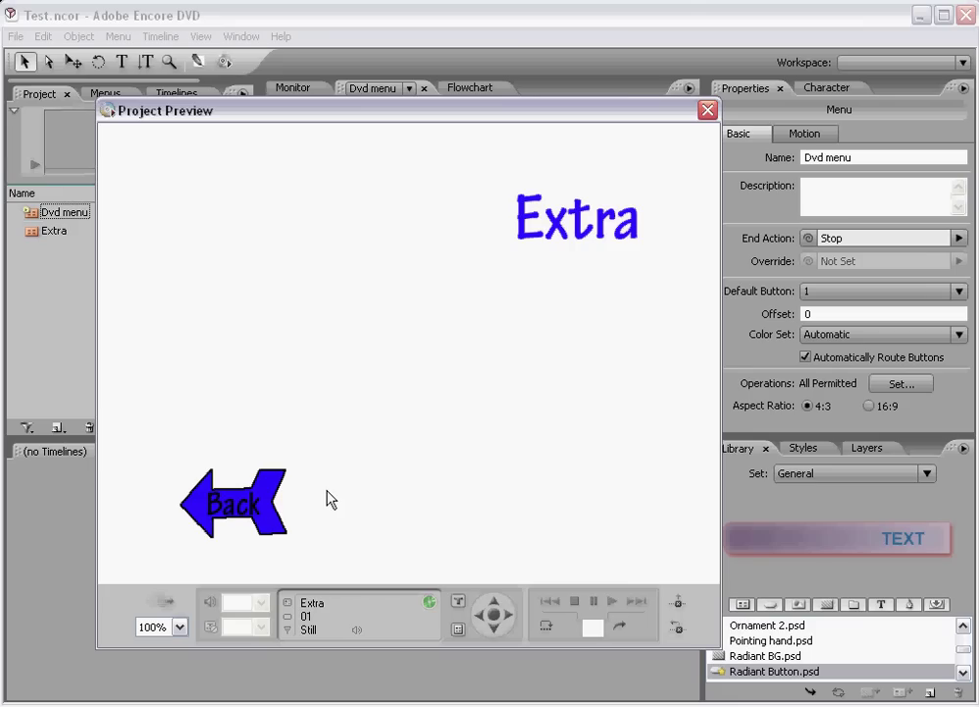
pyautogui.click(259, 500)
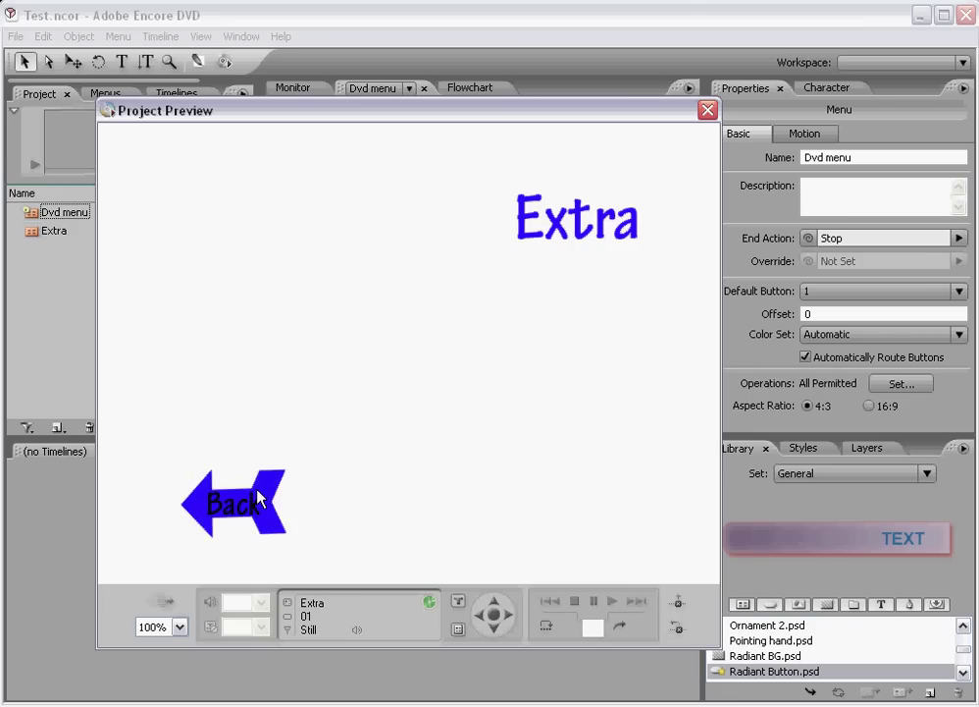